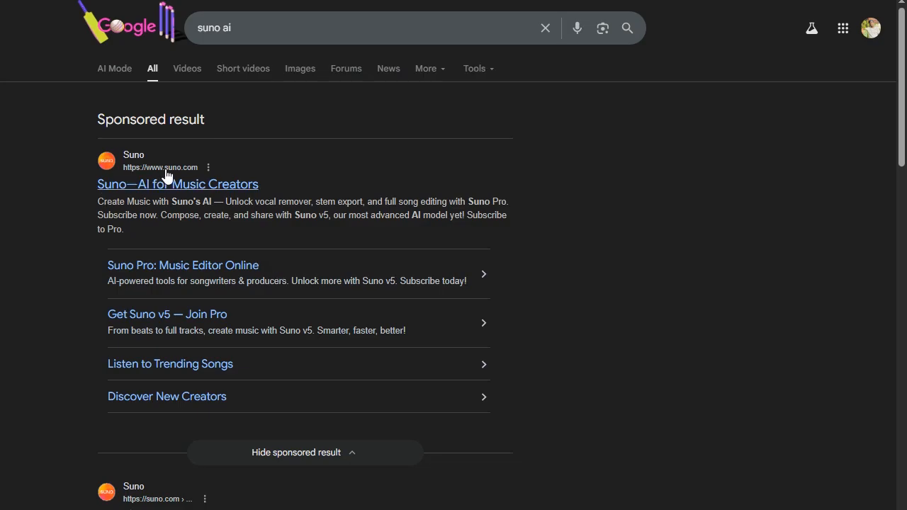
Step: Open the Suno website from the sponsored search result
{"action": "scroll", "coordinate": [207, 330], "scroll_direction": "down", "scroll_amount": 2}
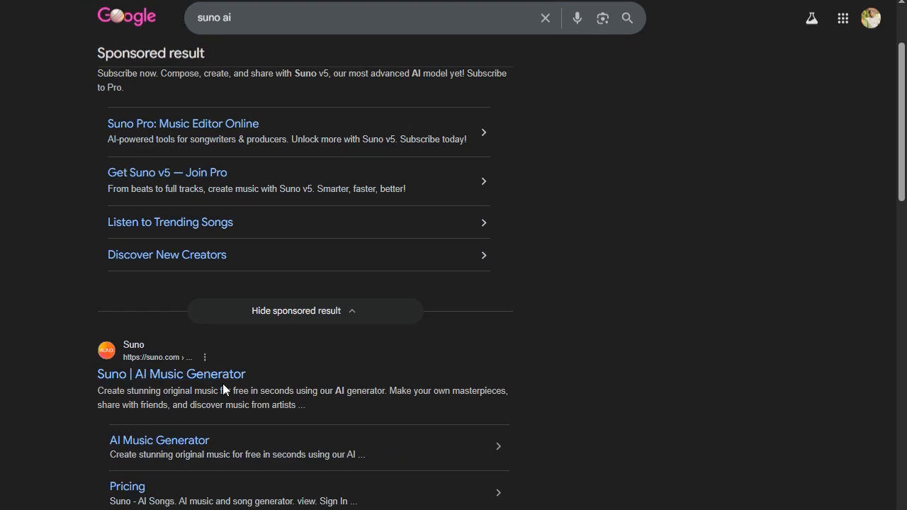
{"action": "scroll", "coordinate": [184, 226], "scroll_direction": "up", "scroll_amount": 1}
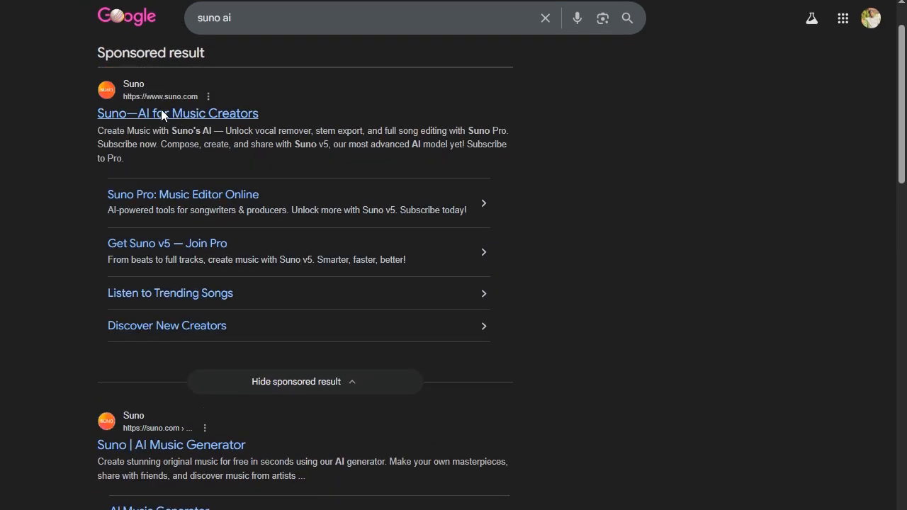
{"action": "left_click", "coordinate": [142, 96]}
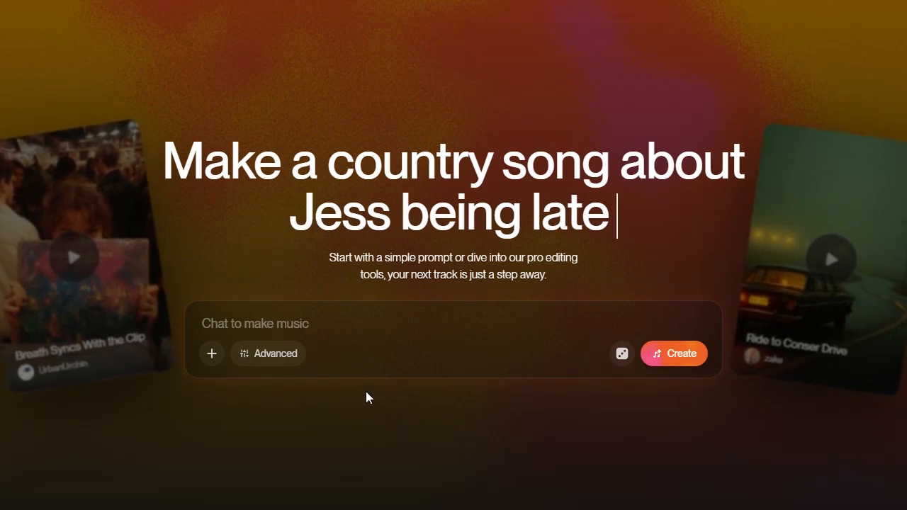
Step: Review Suno's feature overview and subscription plans, focusing on the Free Plan's daily credit allowance
{"action": "scroll", "coordinate": [365, 386], "scroll_direction": "down", "scroll_amount": 4}
{"action": "scroll", "coordinate": [366, 392], "scroll_direction": "down", "scroll_amount": 10}
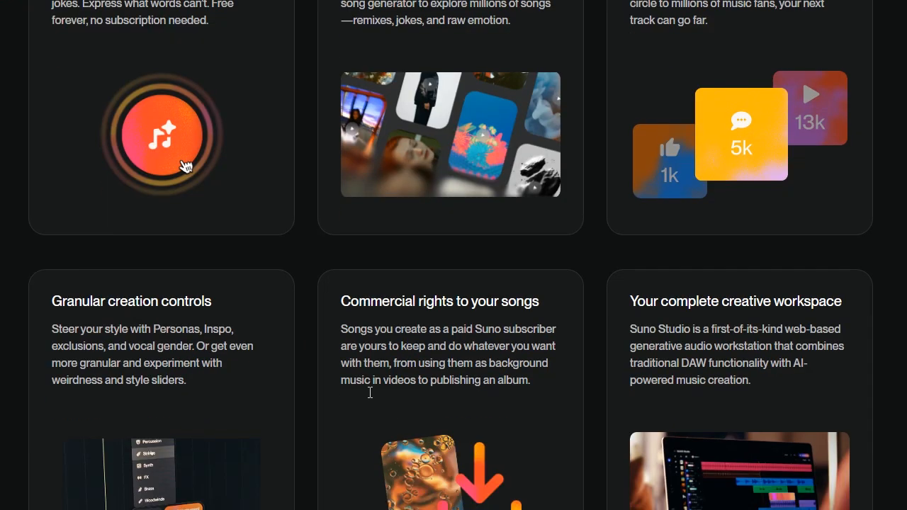
{"action": "scroll", "coordinate": [374, 355], "scroll_direction": "down", "scroll_amount": 15}
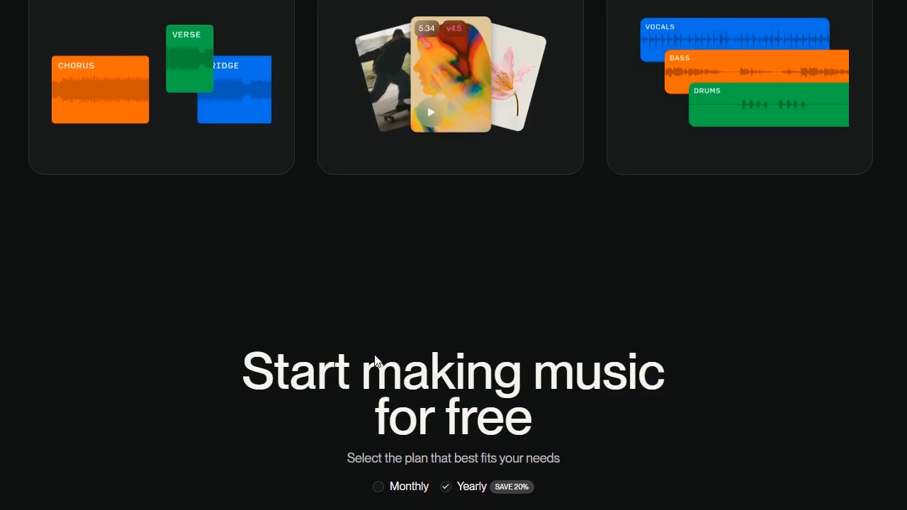
{"action": "scroll", "coordinate": [374, 354], "scroll_direction": "down", "scroll_amount": 2}
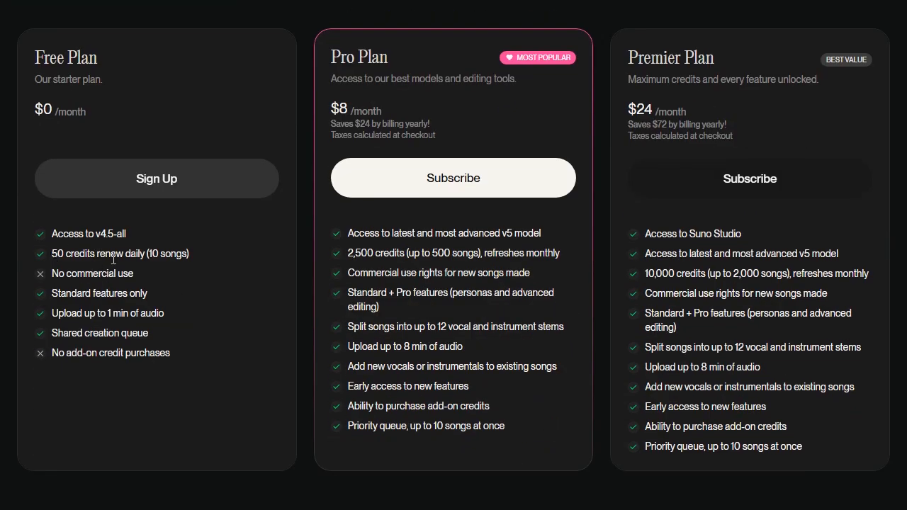
{"action": "left_click_drag", "start_coordinate": [147, 254], "coordinate": [189, 256]}
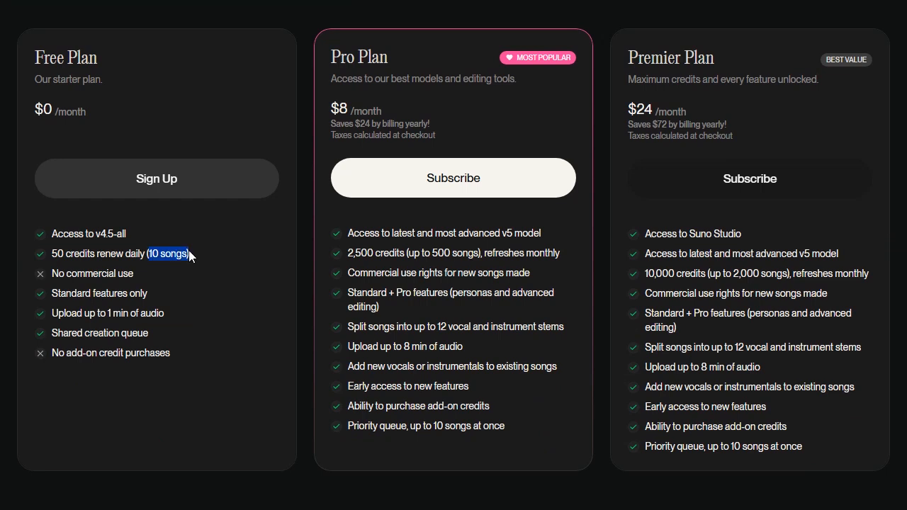
{"action": "left_click_drag", "start_coordinate": [54, 253], "coordinate": [190, 254]}
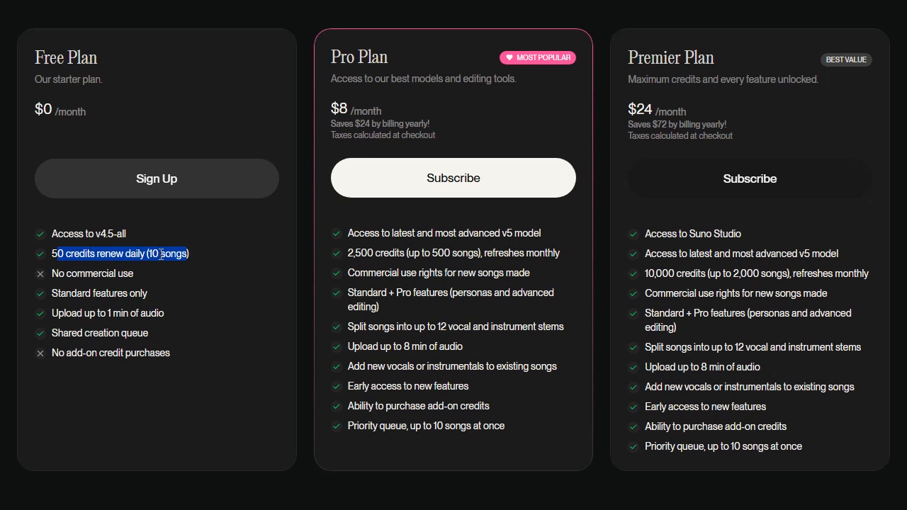
{"action": "left_click", "coordinate": [214, 259]}
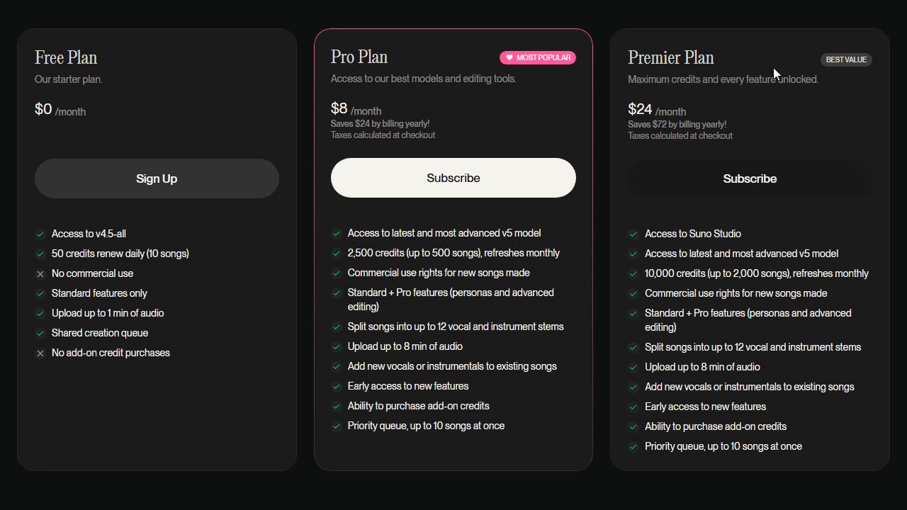
{"action": "scroll", "coordinate": [375, 126], "scroll_direction": "up", "scroll_amount": 2}
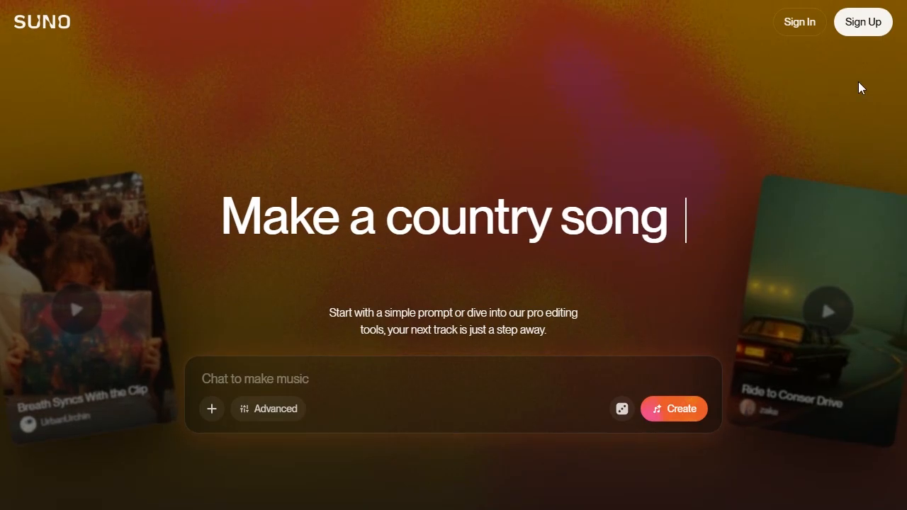
Step: Sign up for a Suno account using Google as the login provider
{"action": "left_click", "coordinate": [861, 26]}
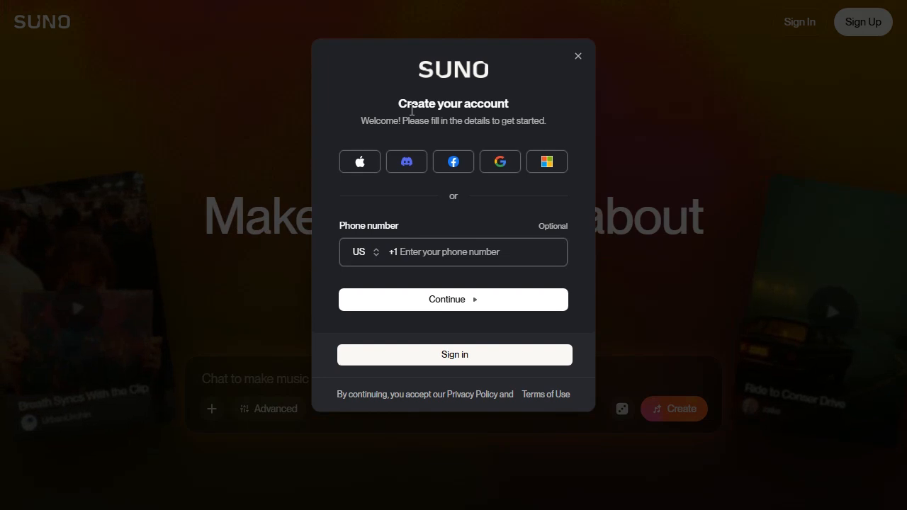
{"action": "left_click", "coordinate": [446, 252]}
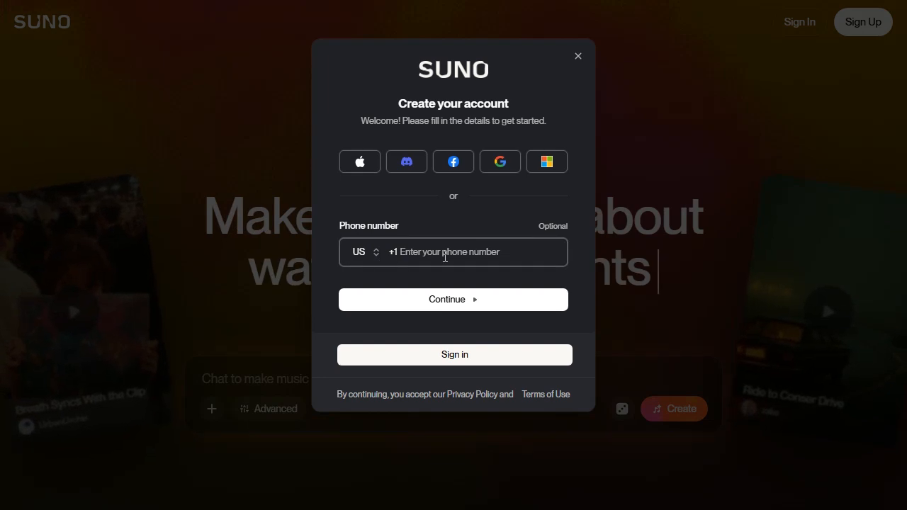
{"action": "left_click", "coordinate": [500, 168]}
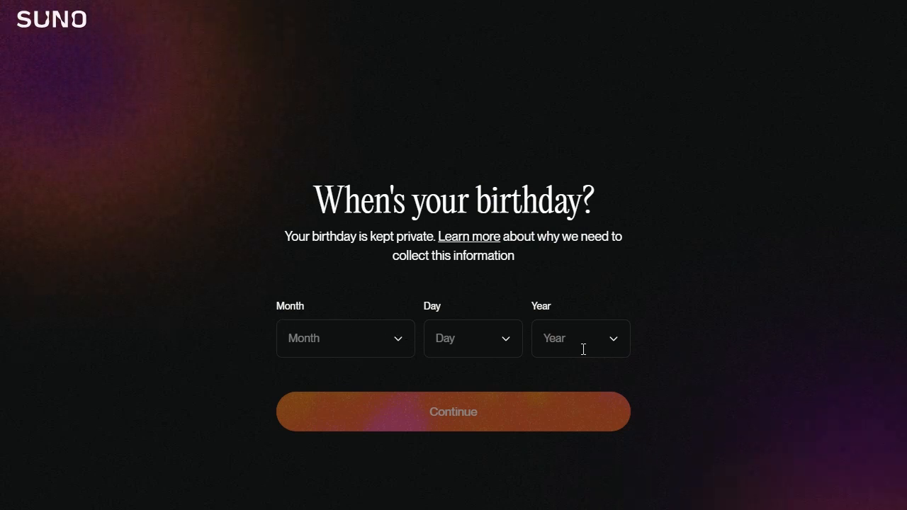
Step: Fill in the month, day and year of the date of birth and submit it
{"action": "left_click", "coordinate": [304, 339]}
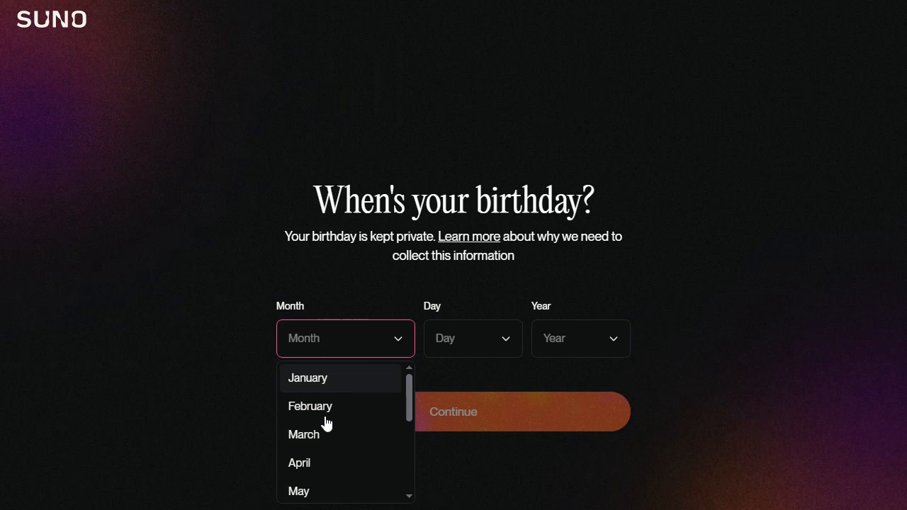
{"action": "left_click", "coordinate": [325, 439]}
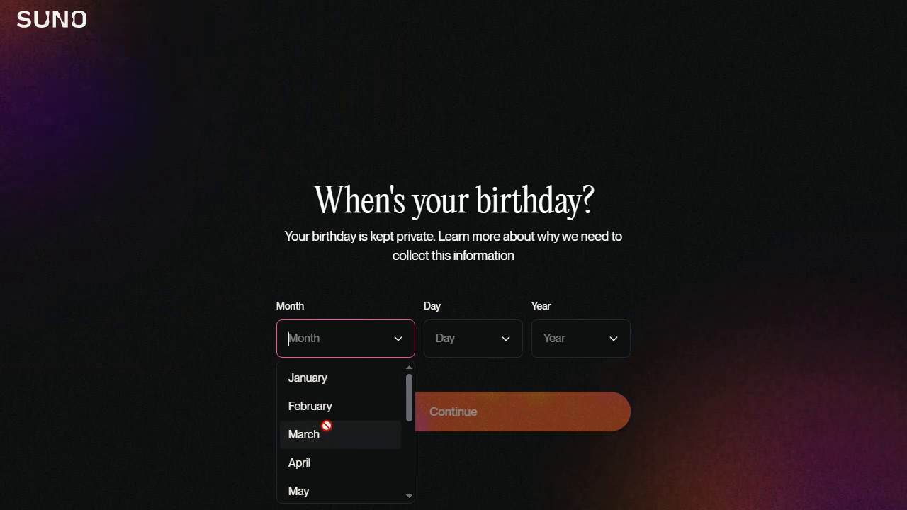
{"action": "left_click", "coordinate": [487, 339]}
{"action": "left_click", "coordinate": [454, 409]}
{"action": "left_click", "coordinate": [594, 342]}
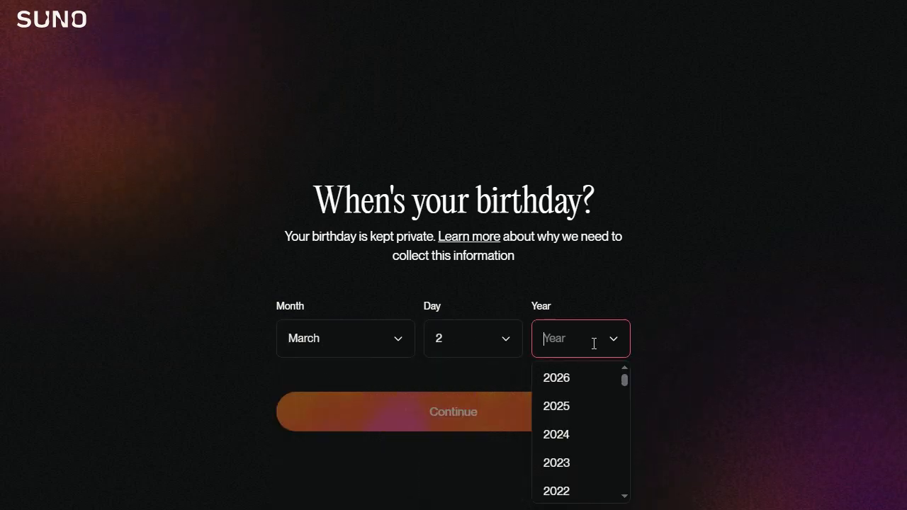
{"action": "scroll", "coordinate": [567, 458], "scroll_direction": "down", "scroll_amount": 4}
{"action": "scroll", "coordinate": [567, 459], "scroll_direction": "down", "scroll_amount": 10}
{"action": "scroll", "coordinate": [565, 423], "scroll_direction": "up", "scroll_amount": 6}
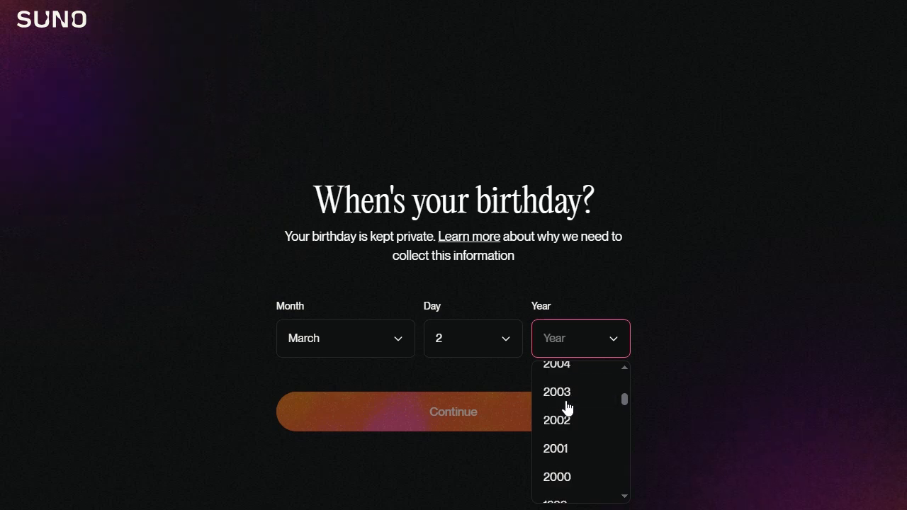
{"action": "left_click", "coordinate": [571, 477]}
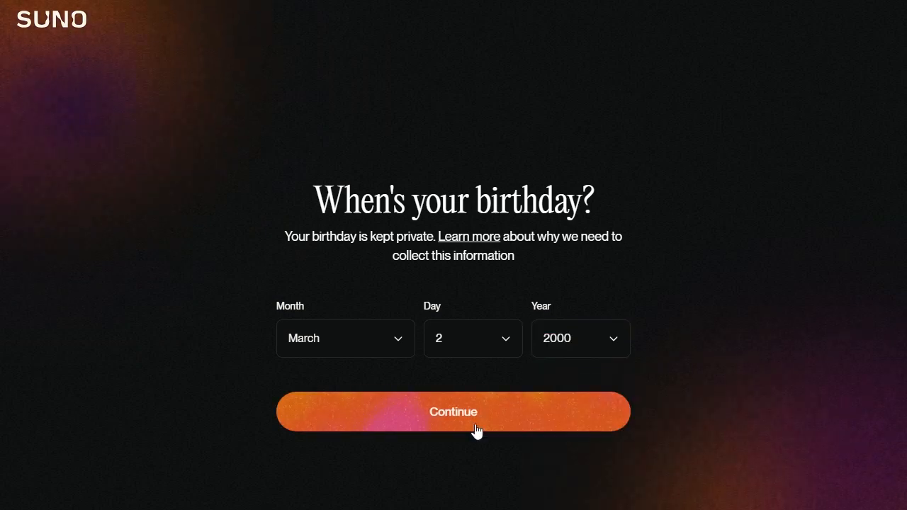
{"action": "left_click", "coordinate": [477, 430]}
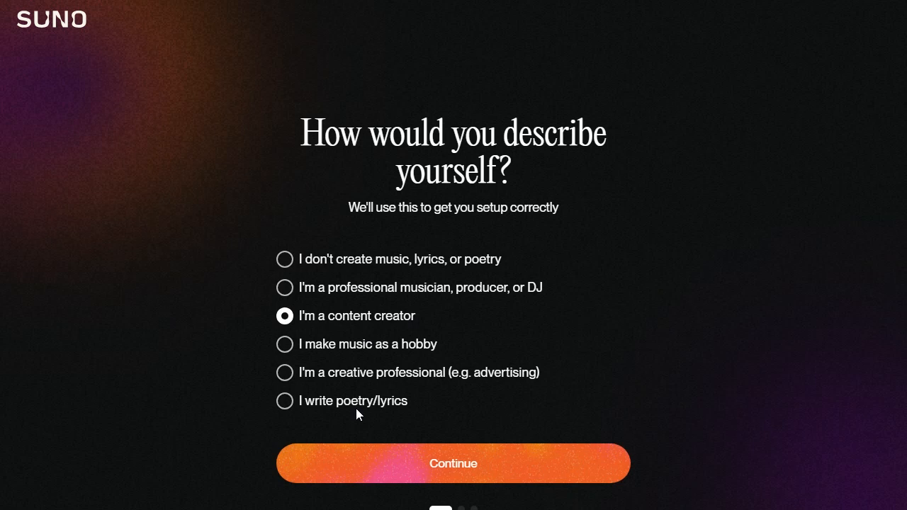
Step: Finish onboarding as a content creator with the prefilled profile and Pop and Hip Hop genres, and dismiss the challenges notice
{"action": "left_click", "coordinate": [369, 461]}
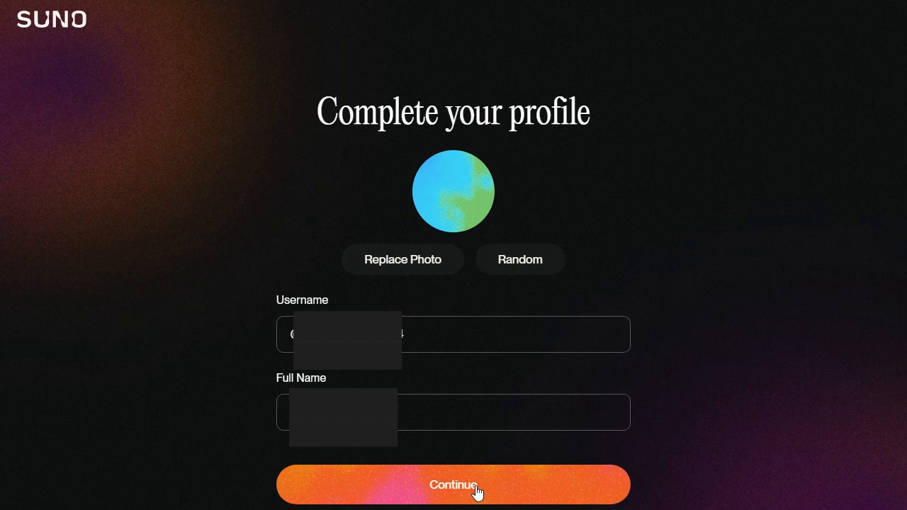
{"action": "left_click", "coordinate": [478, 492]}
{"action": "left_click", "coordinate": [294, 243]}
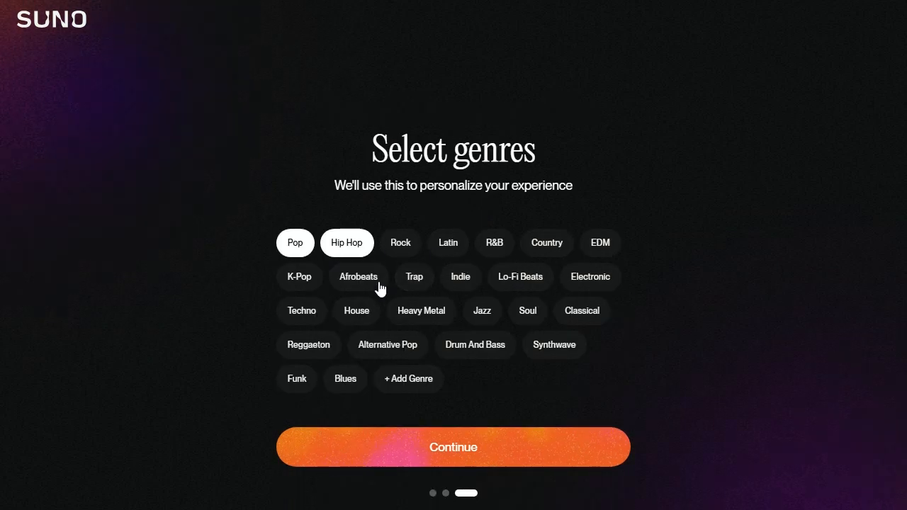
{"action": "left_click", "coordinate": [458, 448]}
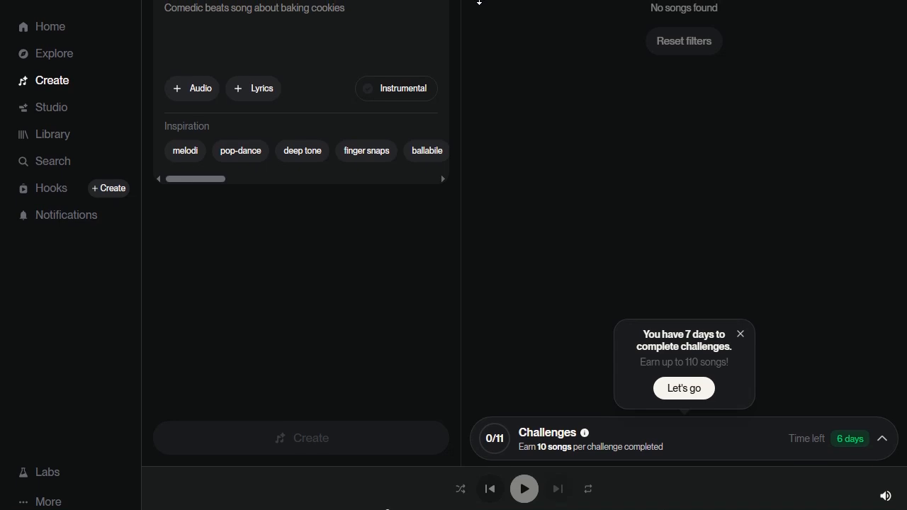
{"action": "left_click", "coordinate": [740, 334]}
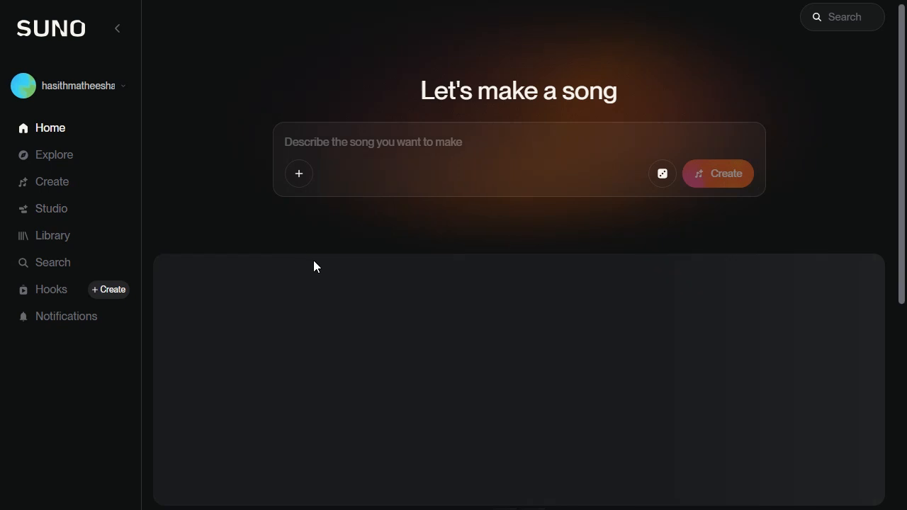
Step: Collapse the navigation sidebar on the home page and expand it again
{"action": "scroll", "coordinate": [343, 321], "scroll_direction": "down", "scroll_amount": 2}
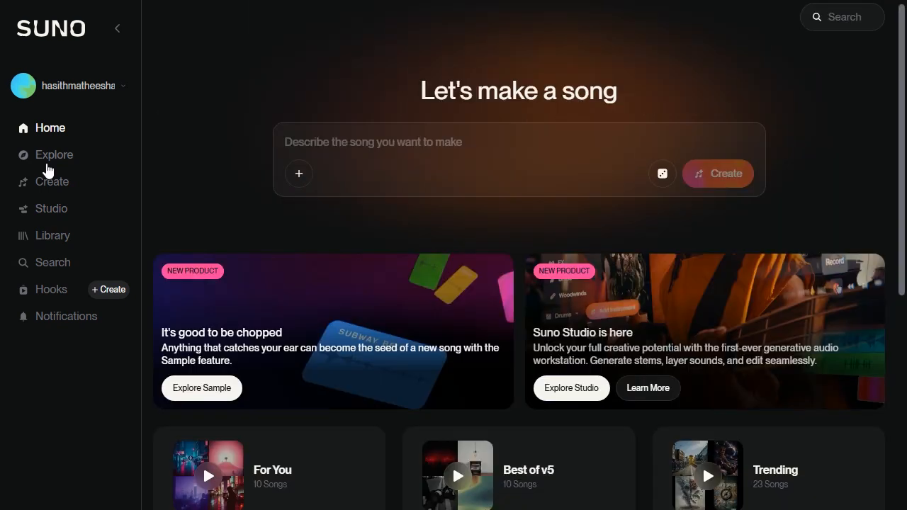
{"action": "left_click", "coordinate": [117, 28]}
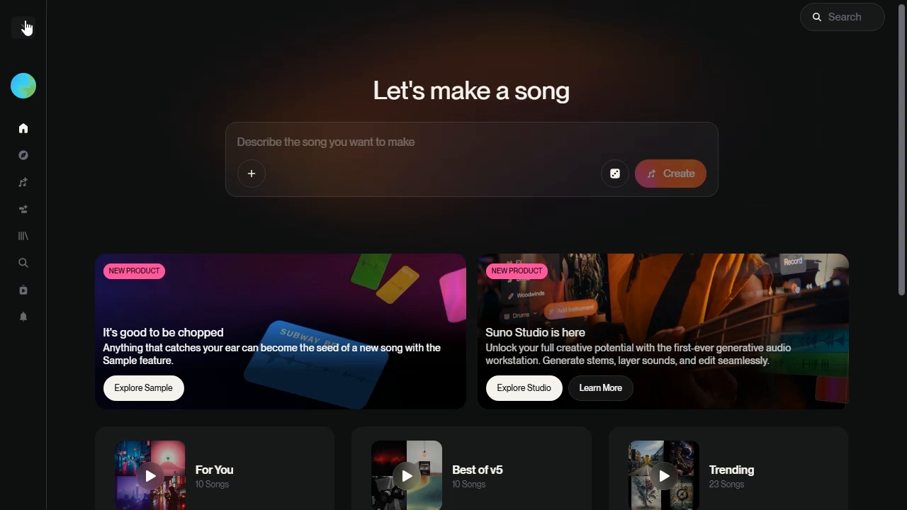
{"action": "left_click", "coordinate": [25, 27]}
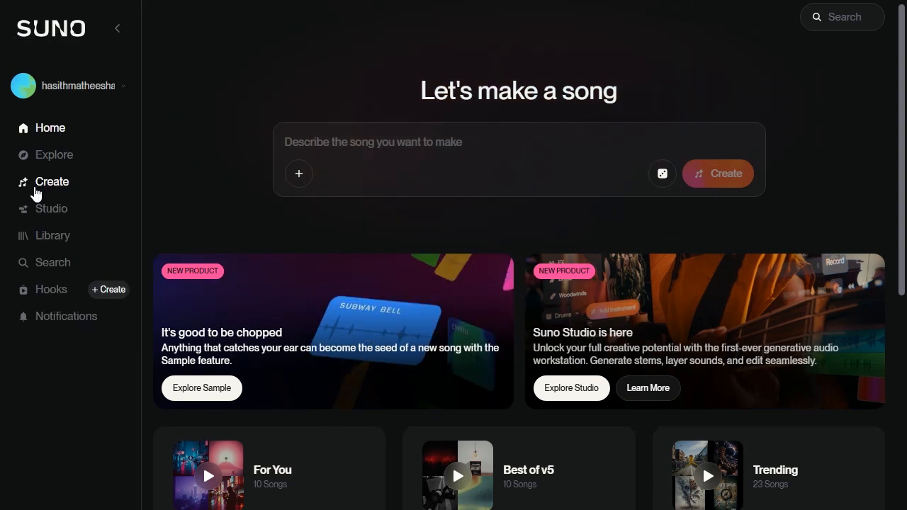
Step: Open the song creation page, compare the Simple and Custom modes, and leave it in Custom mode
{"action": "left_click", "coordinate": [35, 193]}
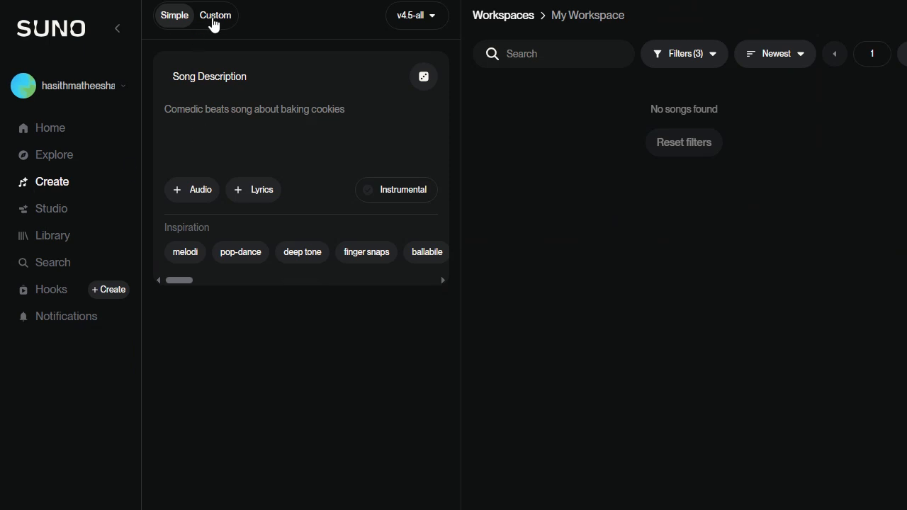
{"action": "left_click", "coordinate": [214, 17]}
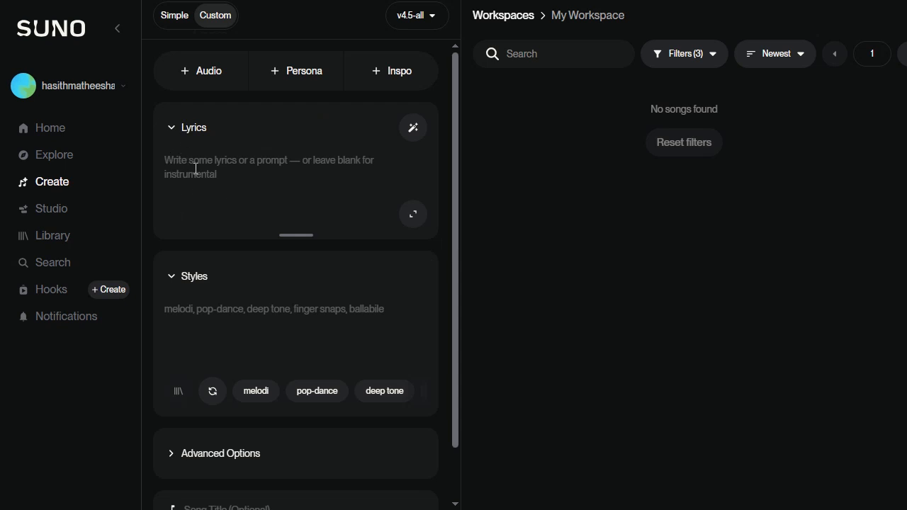
{"action": "left_click", "coordinate": [174, 19]}
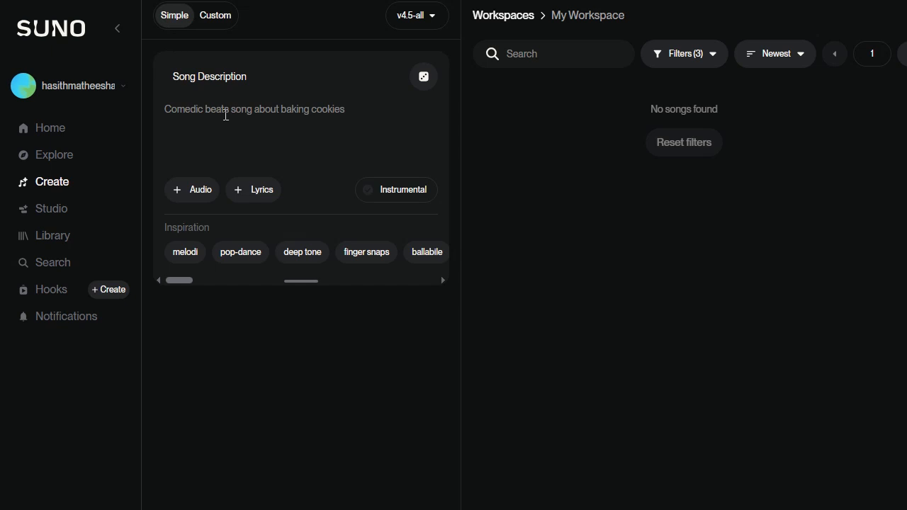
{"action": "left_click", "coordinate": [220, 19]}
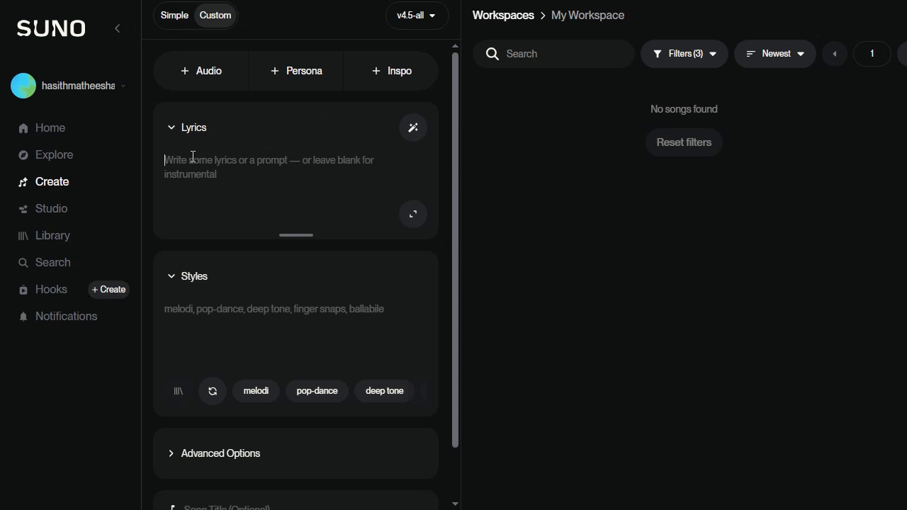
Step: Copy the full lyrics, from Verse 1 through Verse 2, from the Notepad document into the song's Lyrics field
{"action": "key", "text": "alt+Tab"}
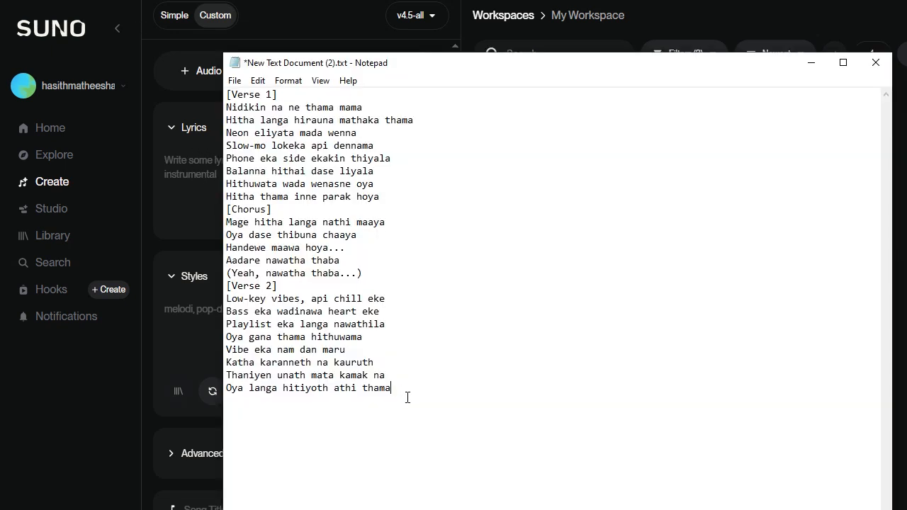
{"action": "left_click_drag", "start_coordinate": [401, 395], "coordinate": [229, 95]}
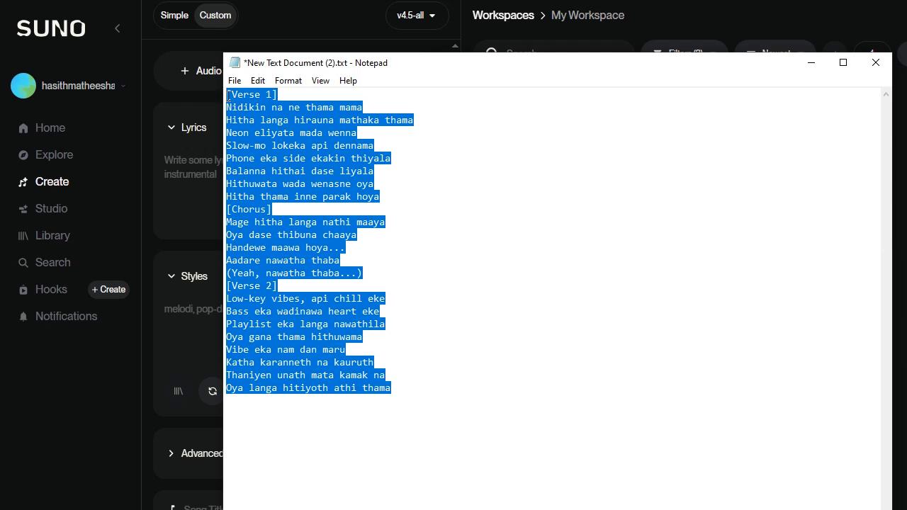
{"action": "left_click", "coordinate": [806, 66]}
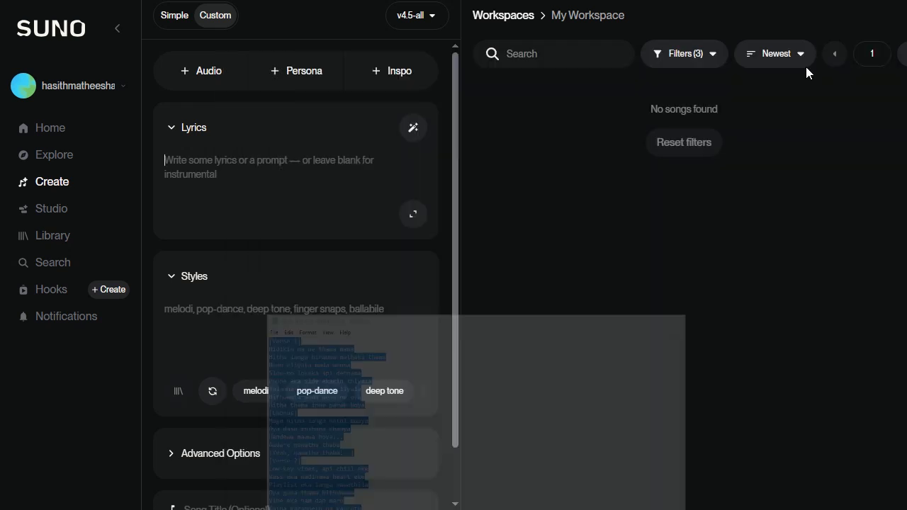
{"action": "left_click", "coordinate": [243, 156]}
{"action": "key", "text": "ctrl+v"}
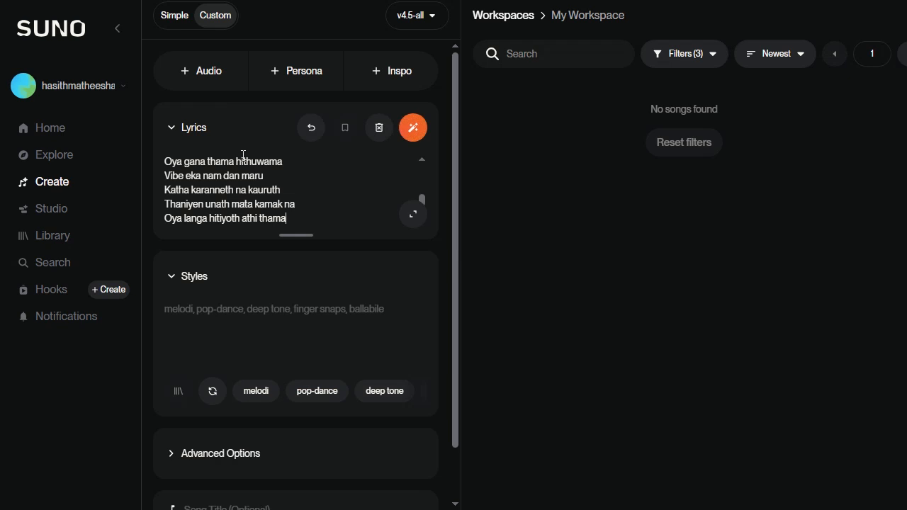
{"action": "scroll", "coordinate": [279, 397], "scroll_direction": "down", "scroll_amount": 1}
{"action": "scroll", "coordinate": [219, 304], "scroll_direction": "up", "scroll_amount": 1}
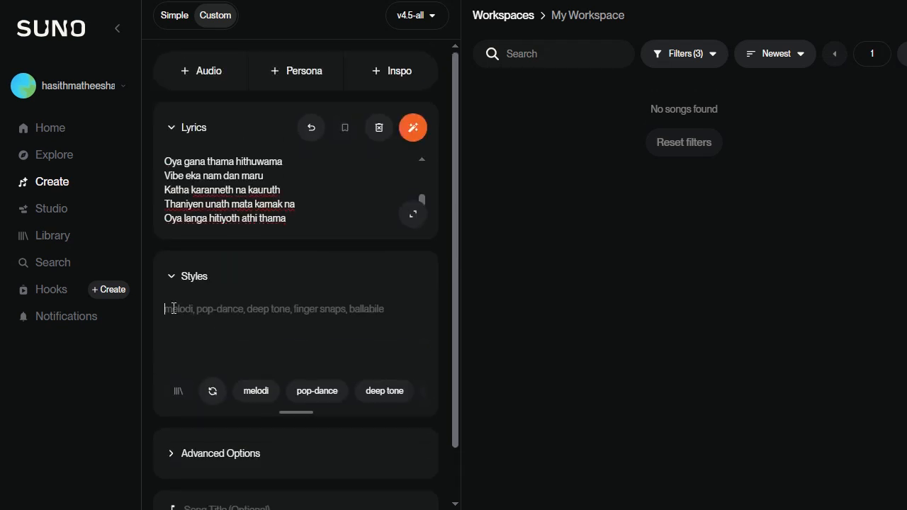
Step: Title the song matheex, leave its styles empty, and start generating it
{"action": "scroll", "coordinate": [290, 331], "scroll_direction": "down", "scroll_amount": 1}
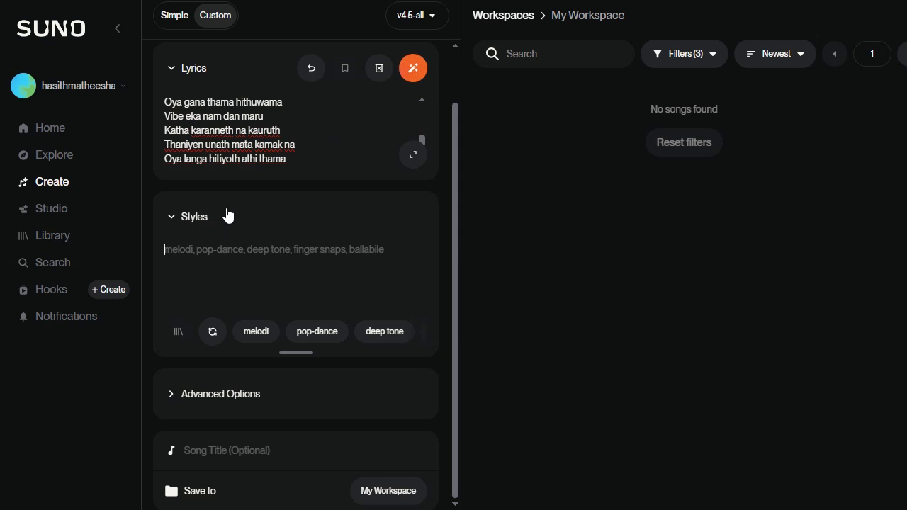
{"action": "scroll", "coordinate": [266, 267], "scroll_direction": "up", "scroll_amount": 1}
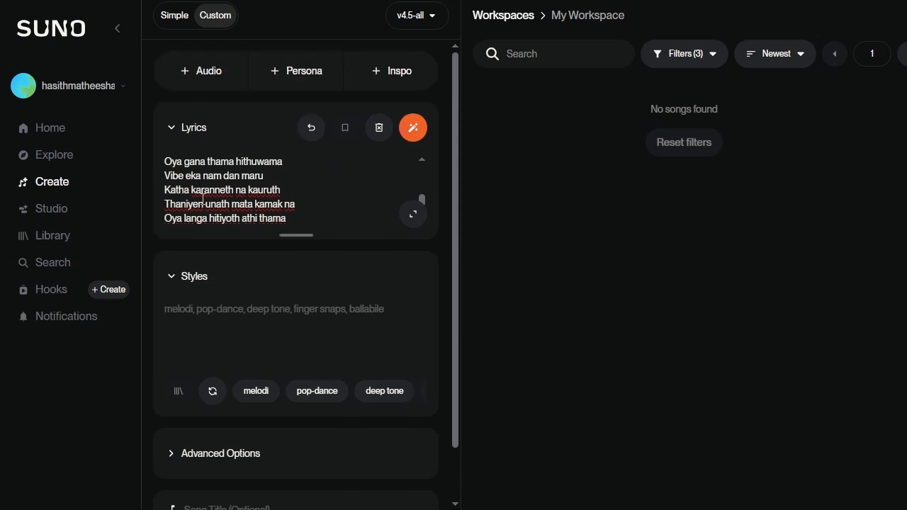
{"action": "scroll", "coordinate": [226, 297], "scroll_direction": "down", "scroll_amount": 1}
{"action": "left_click", "coordinate": [226, 446]}
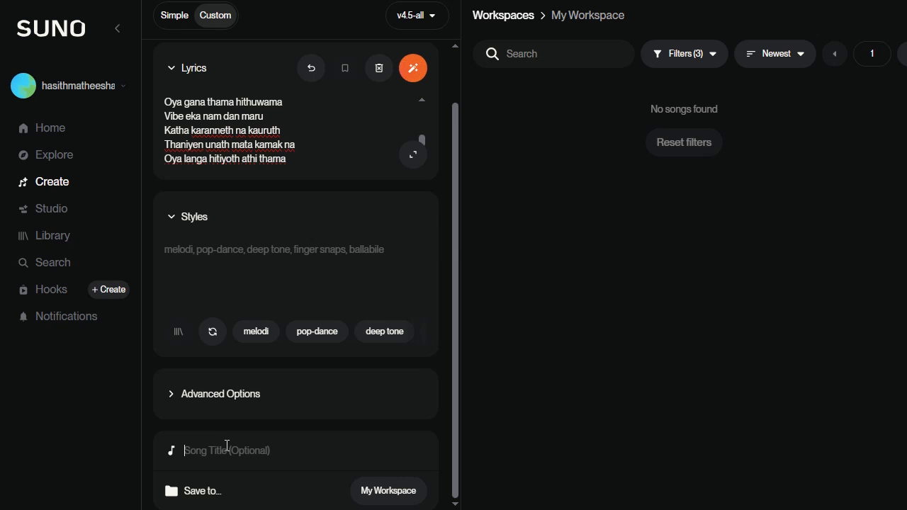
{"action": "type", "text": "matheex"}
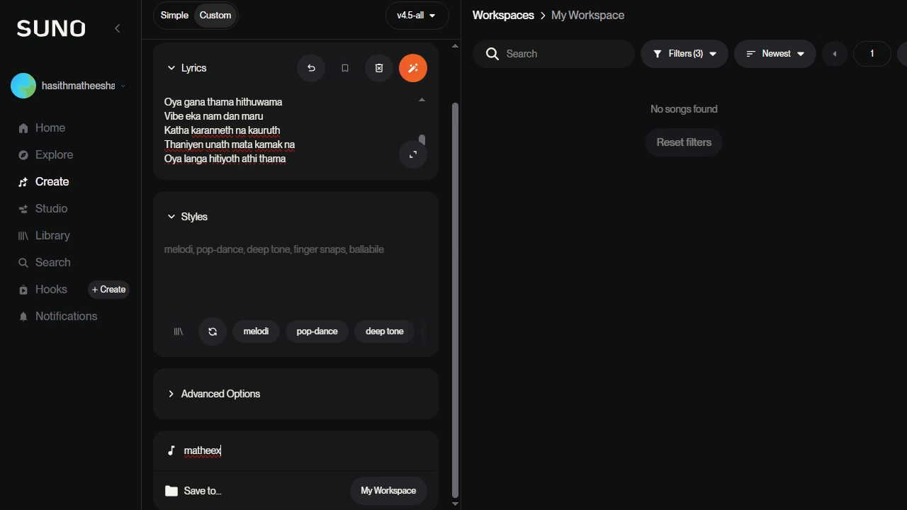
{"action": "key", "text": "Return"}
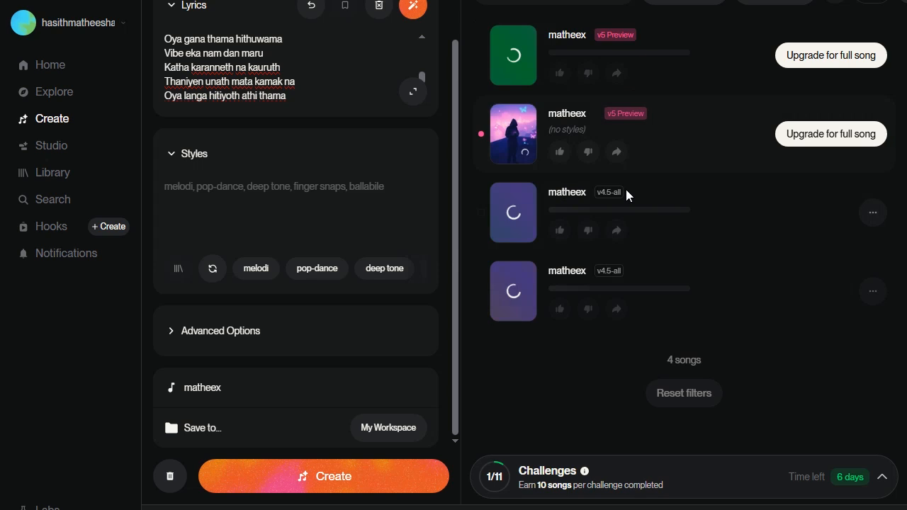
Step: Play and pause the second v5 Preview version of matheex, and scroll the lyrics back to Verse 1
{"action": "scroll", "coordinate": [800, 173], "scroll_direction": "up", "scroll_amount": 1}
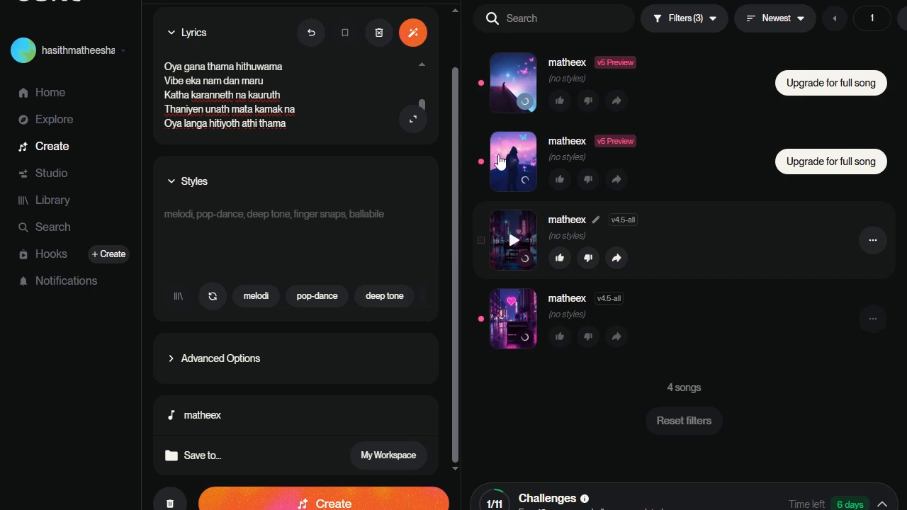
{"action": "left_click", "coordinate": [512, 164]}
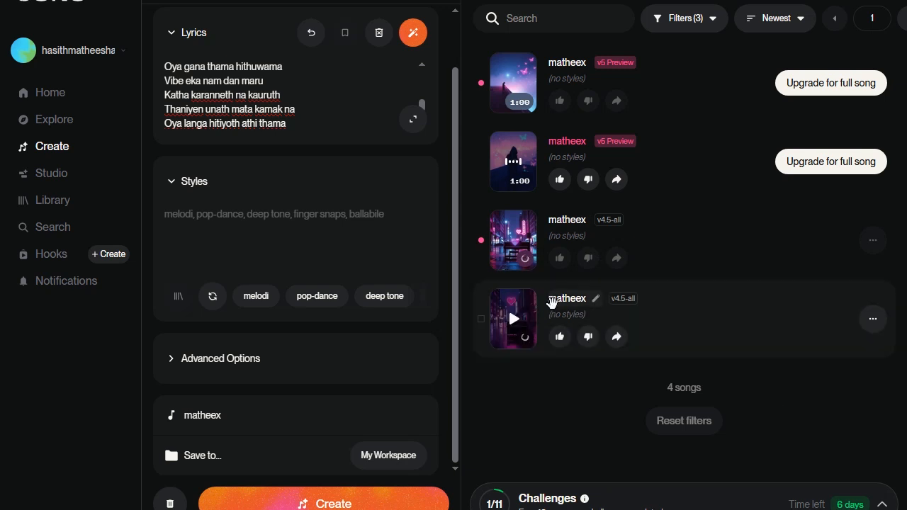
{"action": "scroll", "coordinate": [253, 198], "scroll_direction": "up", "scroll_amount": 1}
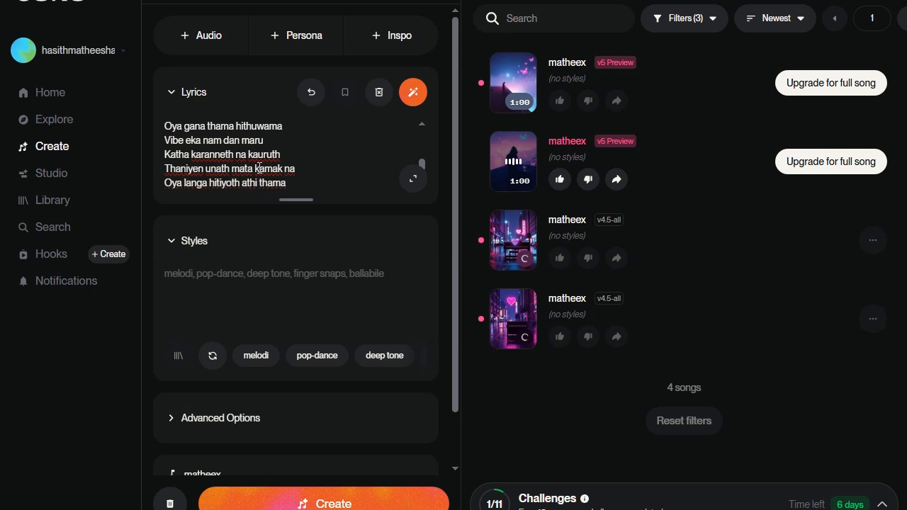
{"action": "left_click", "coordinate": [514, 162]}
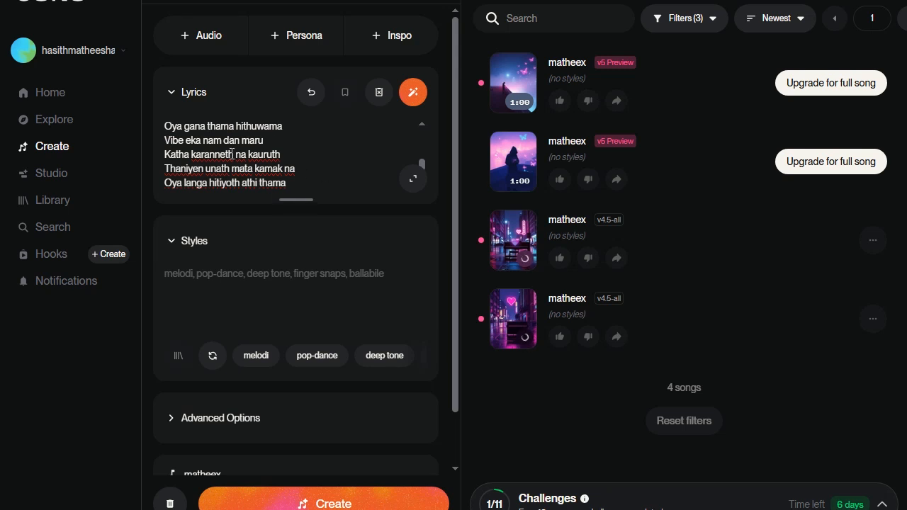
{"action": "scroll", "coordinate": [274, 170], "scroll_direction": "down", "scroll_amount": 2}
{"action": "scroll", "coordinate": [274, 166], "scroll_direction": "up", "scroll_amount": 3}
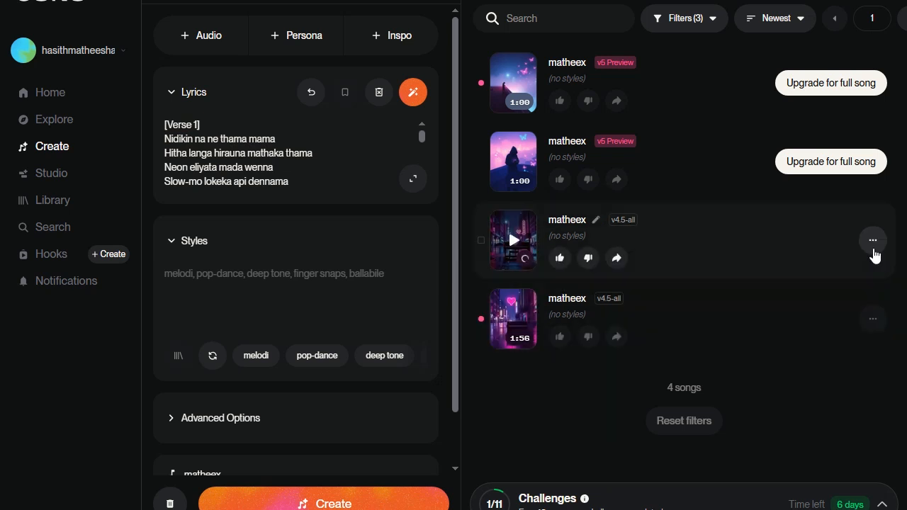
Step: Download the first v4.5-all version of matheex as MP3 audio, declining the commercial rights upgrade
{"action": "left_click", "coordinate": [874, 248]}
{"action": "mouse_move", "coordinate": [758, 502]}
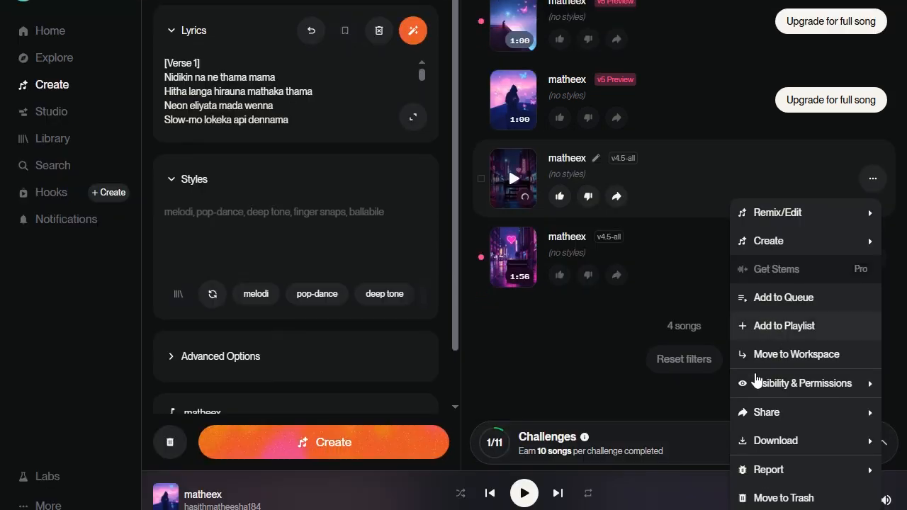
{"action": "mouse_move", "coordinate": [751, 504]}
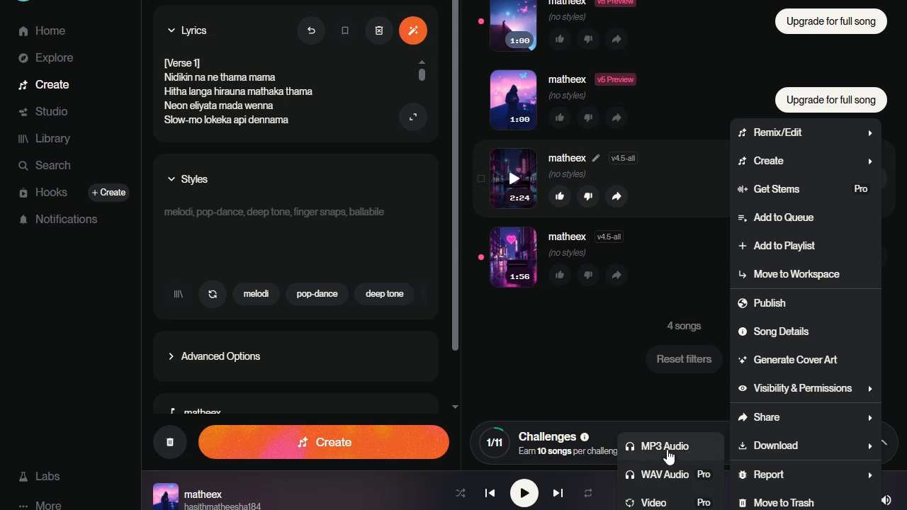
{"action": "left_click", "coordinate": [668, 448]}
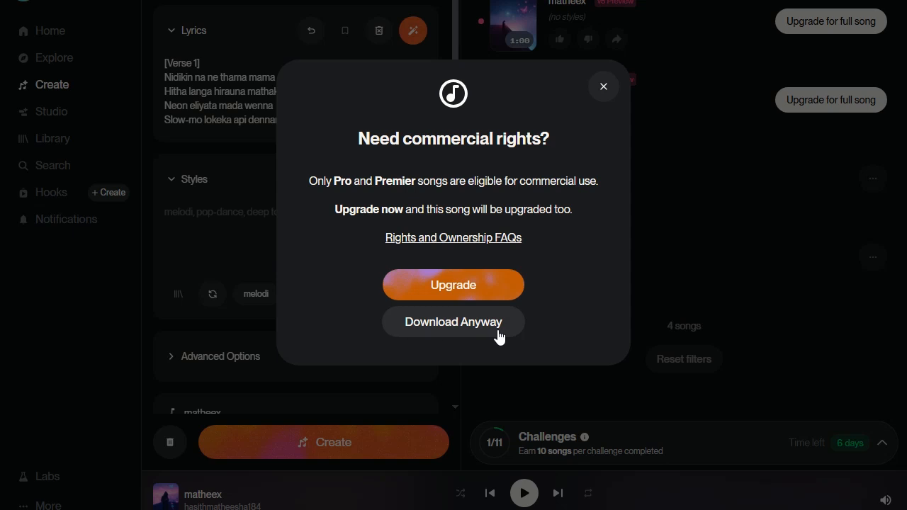
{"action": "left_click", "coordinate": [461, 328]}
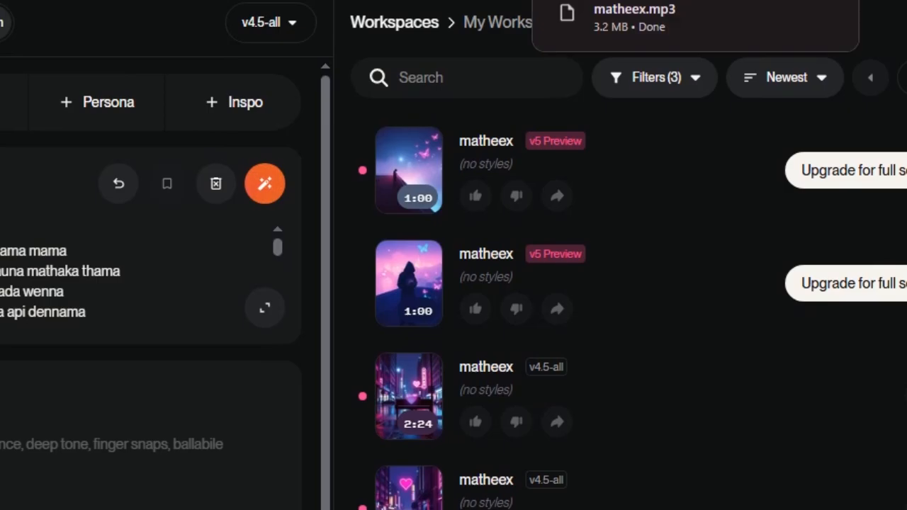
{"action": "mouse_move", "coordinate": [696, 12]}
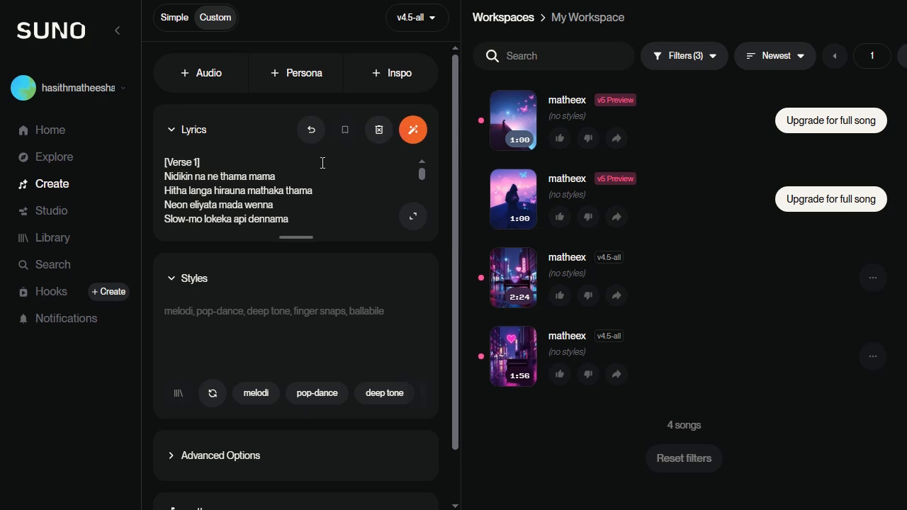
Step: Replace the song's lyrics with the second set in the Notepad document, from [Intro] through the closing "(Fade out with electronic beats)" line
{"action": "left_click", "coordinate": [381, 135]}
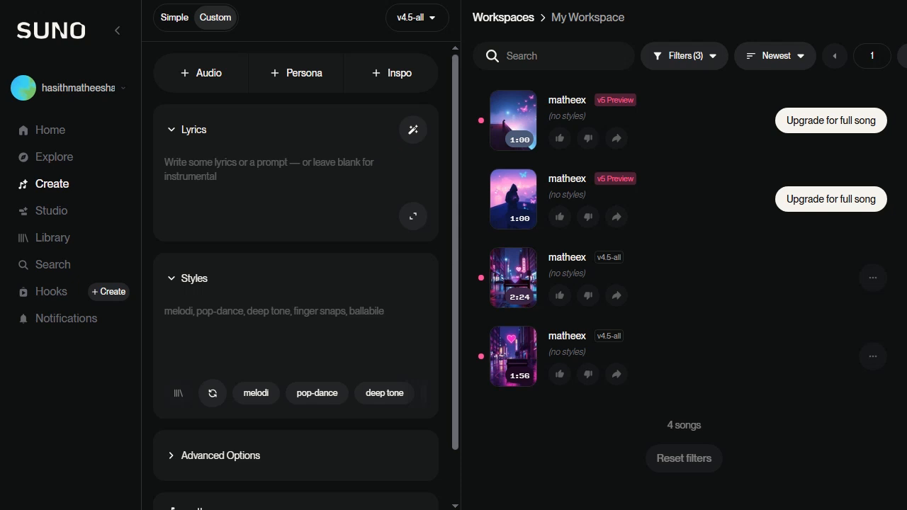
{"action": "key", "text": "alt+Tab"}
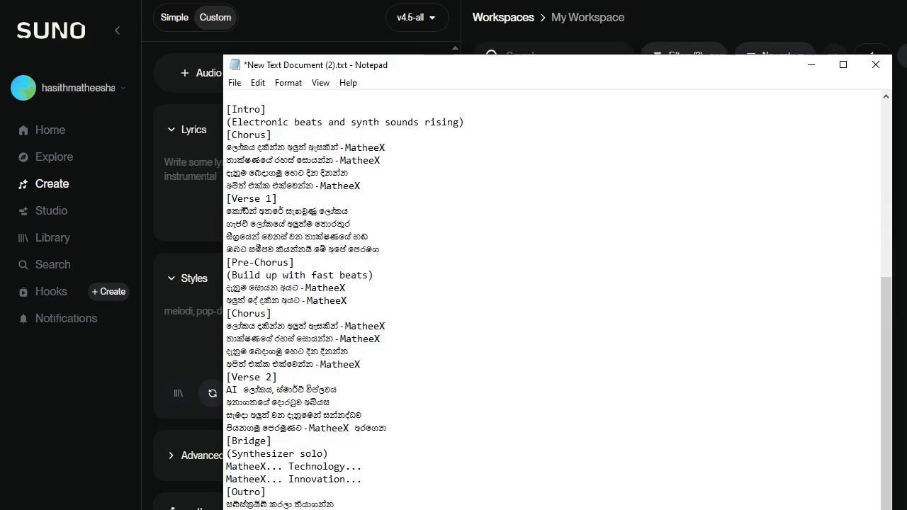
{"action": "scroll", "coordinate": [344, 283], "scroll_direction": "up", "scroll_amount": 1}
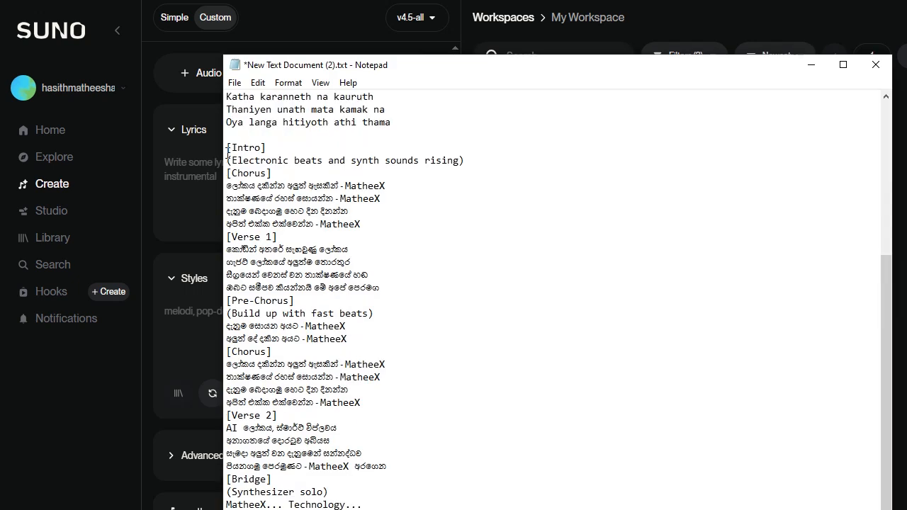
{"action": "left_click_drag", "start_coordinate": [229, 149], "coordinate": [410, 469]}
{"action": "left_click_drag", "start_coordinate": [303, 65], "coordinate": [315, 0]}
{"action": "left_click", "coordinate": [239, 65]}
{"action": "left_click_drag", "start_coordinate": [239, 65], "coordinate": [435, 449]}
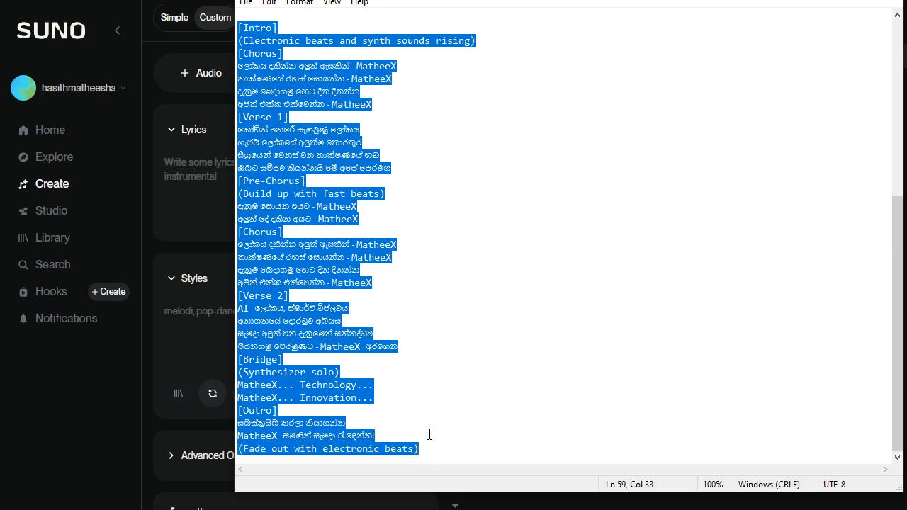
{"action": "key", "text": "ctrl+c"}
{"action": "key", "text": "alt+Tab"}
{"action": "left_click", "coordinate": [227, 172]}
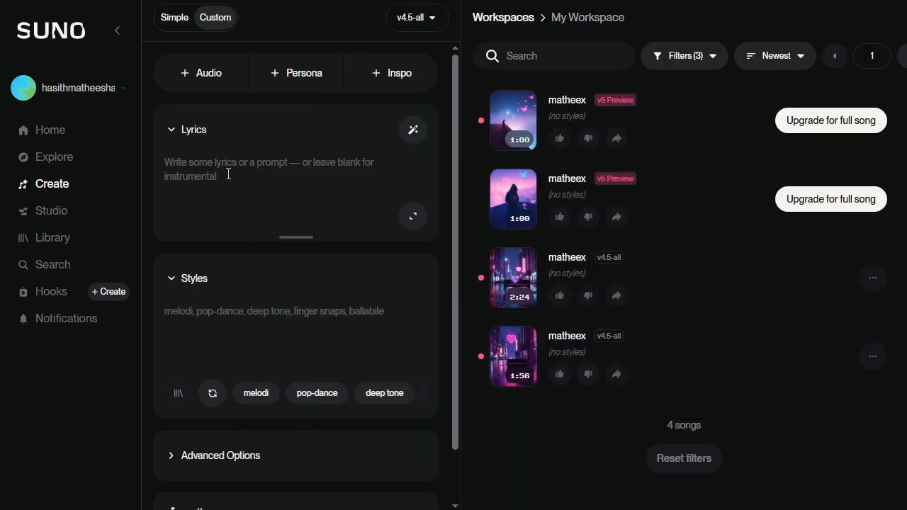
{"action": "right_click", "coordinate": [186, 160]}
{"action": "left_click", "coordinate": [219, 307]}
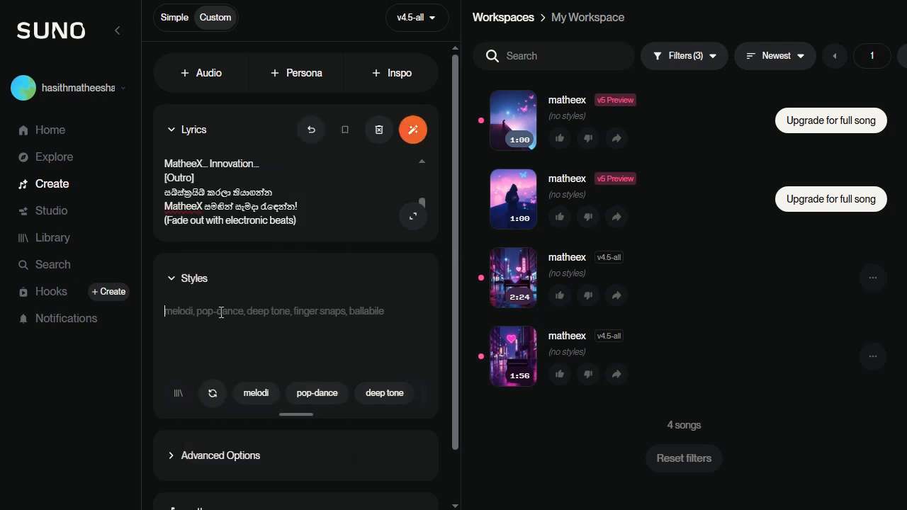
Step: Set the song's style to "modern tech style" and change its title to matheex2
{"action": "left_click", "coordinate": [222, 311]}
{"action": "key", "text": "ctrl+v"}
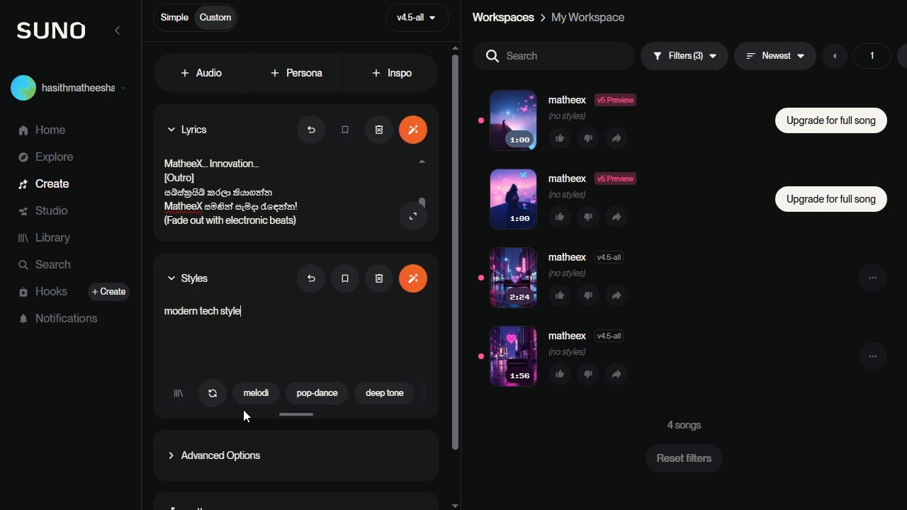
{"action": "scroll", "coordinate": [206, 425], "scroll_direction": "down", "scroll_amount": 1}
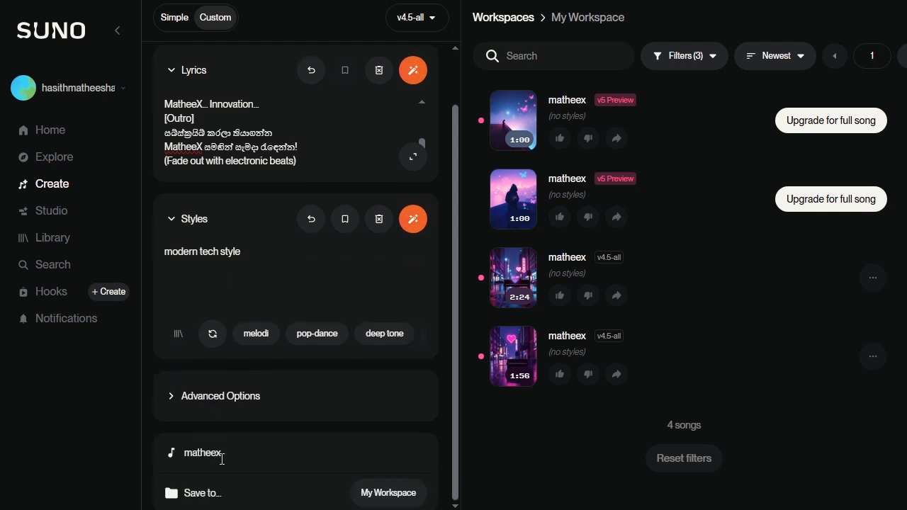
{"action": "left_click", "coordinate": [239, 458]}
{"action": "type", "text": "2"}
Step: Check the new lyrics, style and title, and generate the matheex2 song
{"action": "scroll", "coordinate": [218, 435], "scroll_direction": "up", "scroll_amount": 2}
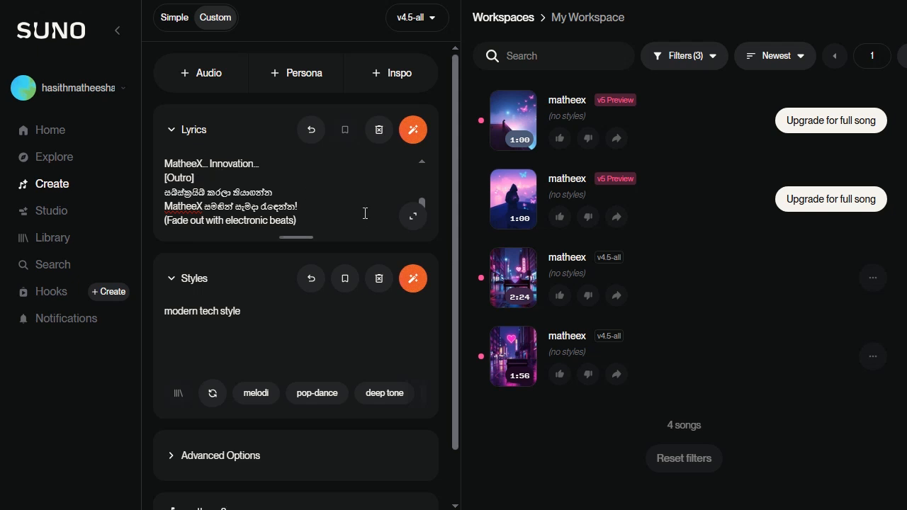
{"action": "scroll", "coordinate": [347, 201], "scroll_direction": "down", "scroll_amount": 2}
{"action": "scroll", "coordinate": [346, 201], "scroll_direction": "up", "scroll_amount": 3}
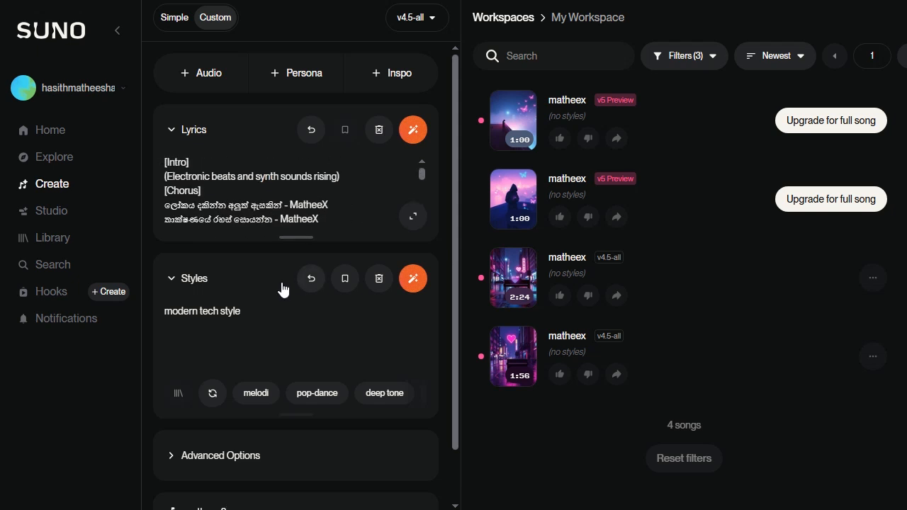
{"action": "scroll", "coordinate": [231, 328], "scroll_direction": "down", "scroll_amount": 2}
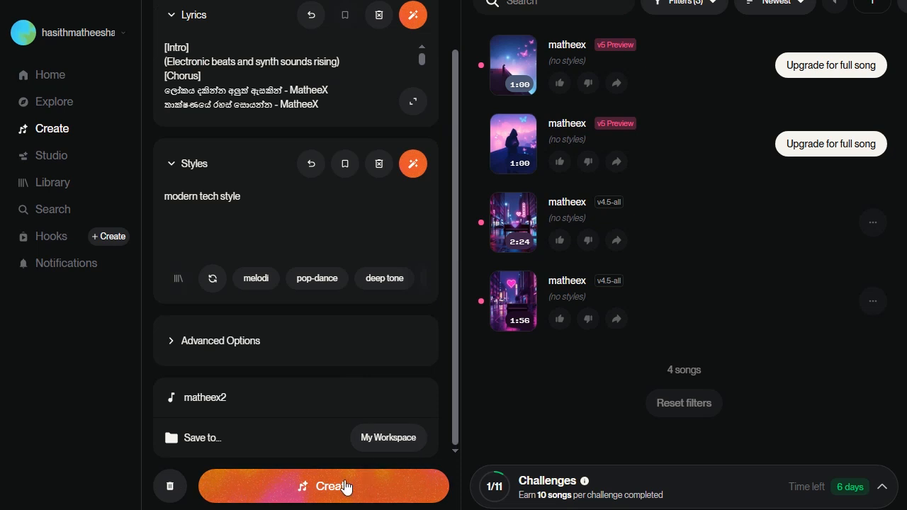
{"action": "left_click", "coordinate": [346, 486]}
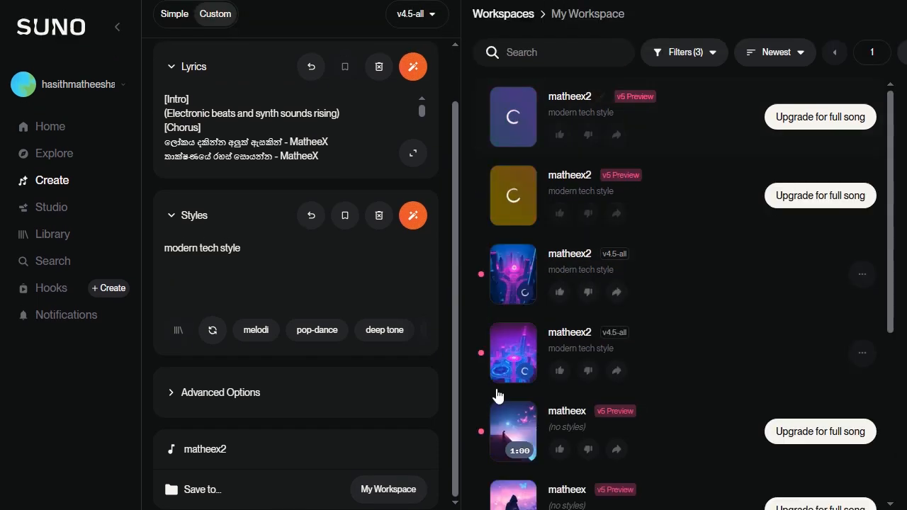
Step: Listen to the second v4.5-all version and both v5 Preview versions of matheex2, and stop playback
{"action": "left_click", "coordinate": [514, 354]}
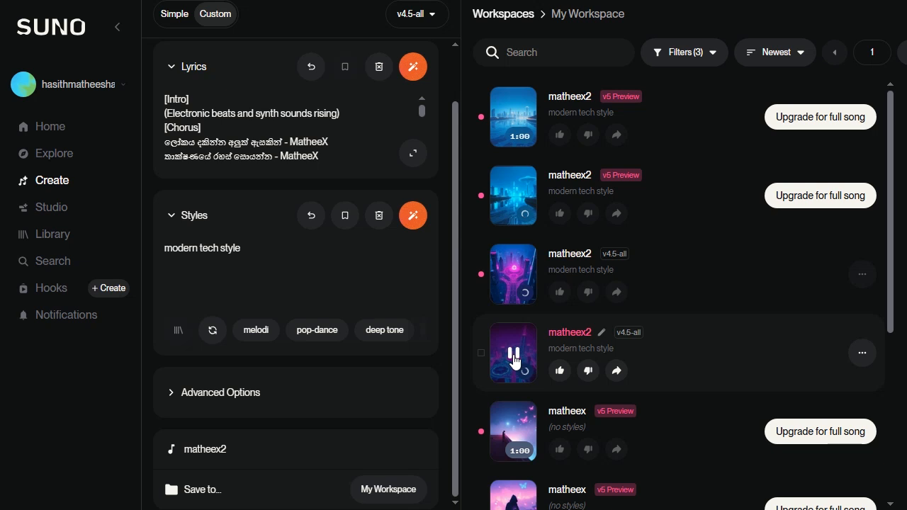
{"action": "left_click", "coordinate": [511, 353]}
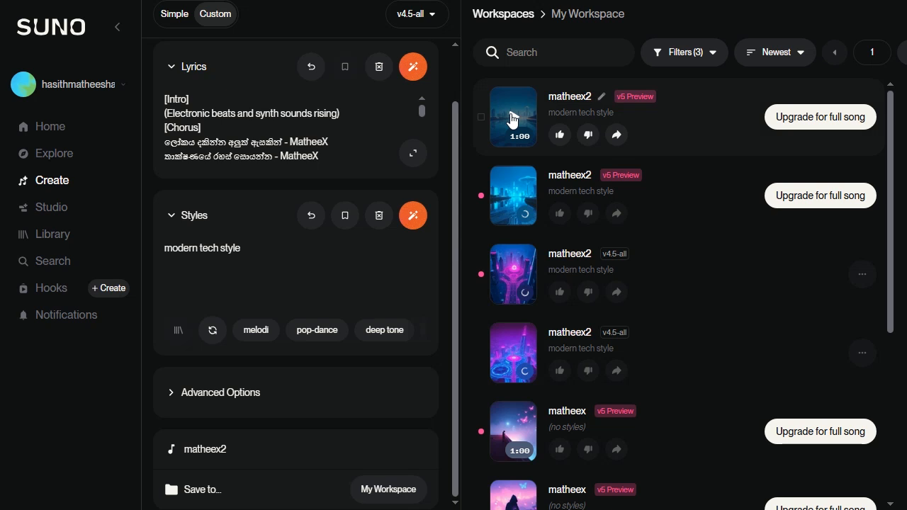
{"action": "left_click", "coordinate": [512, 119]}
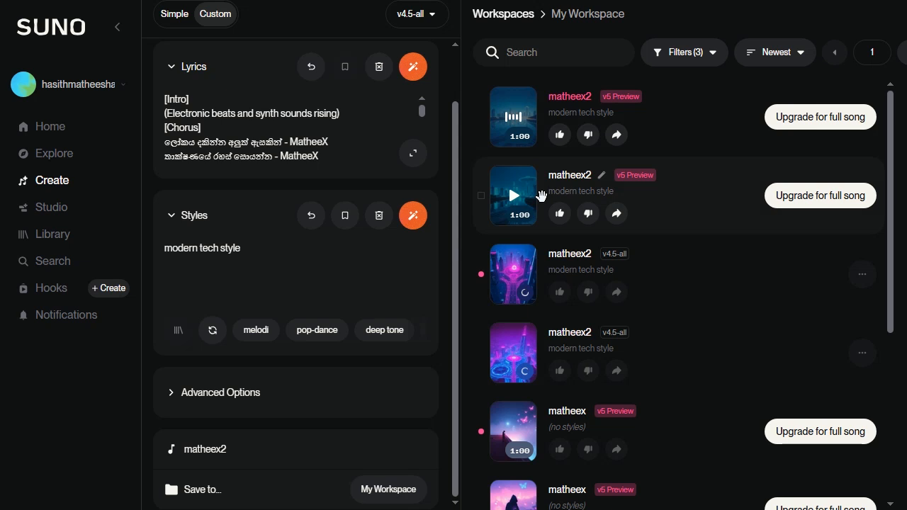
{"action": "left_click", "coordinate": [514, 195]}
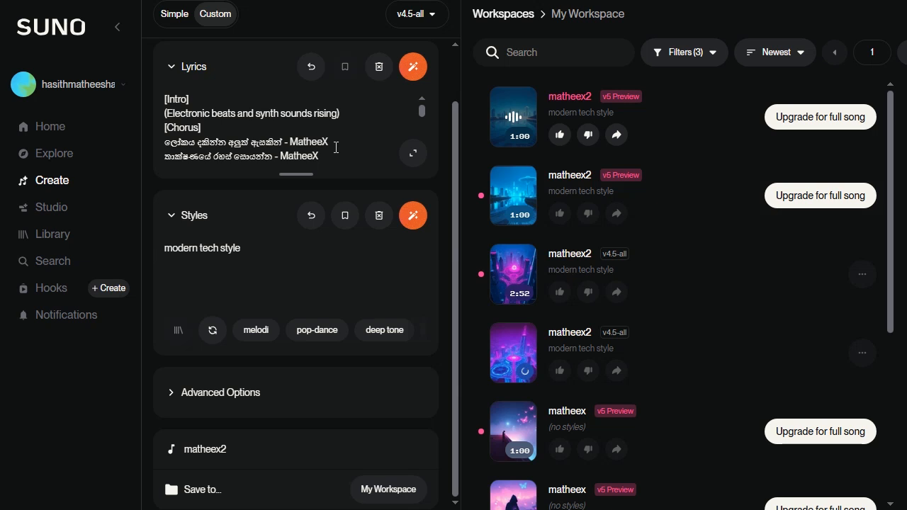
{"action": "left_click", "coordinate": [516, 121]}
{"action": "left_click", "coordinate": [516, 198]}
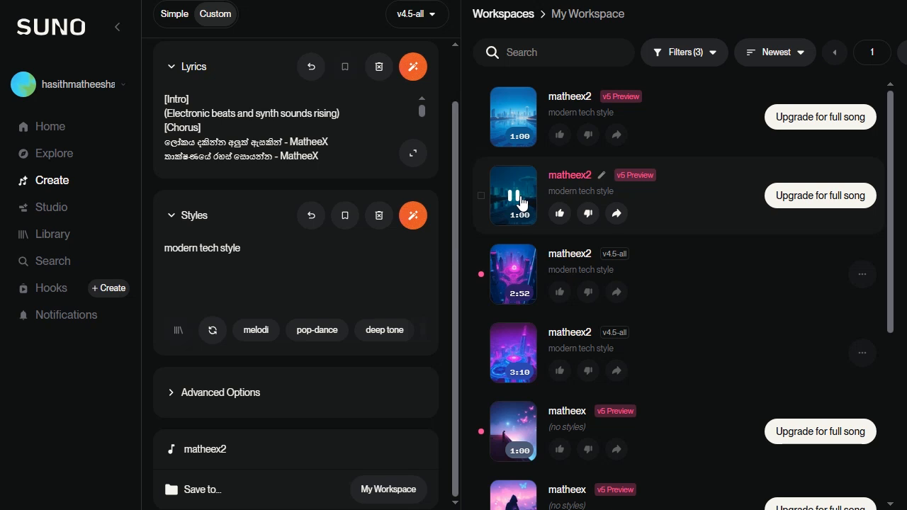
{"action": "left_click", "coordinate": [521, 199]}
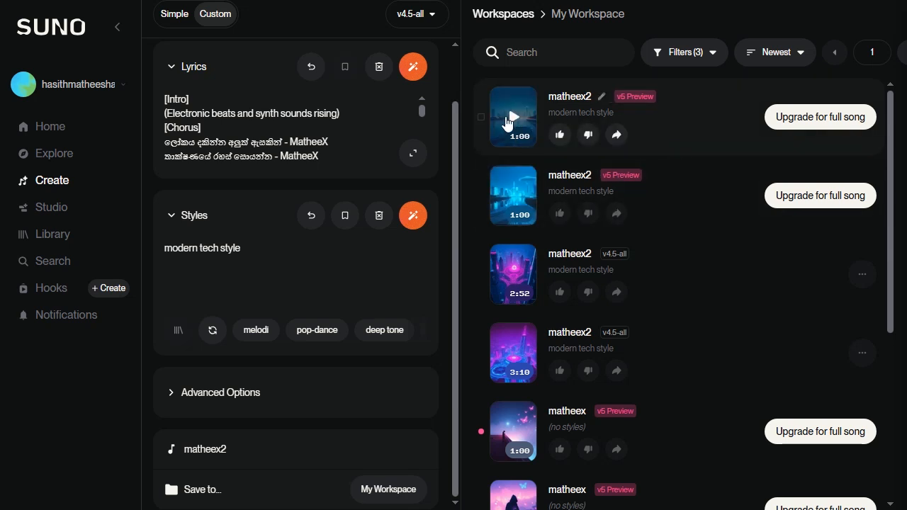
Step: Download the first v5 Preview version of matheex2 as MP3 audio, continuing without upgrading for commercial rights
{"action": "right_click", "coordinate": [680, 121]}
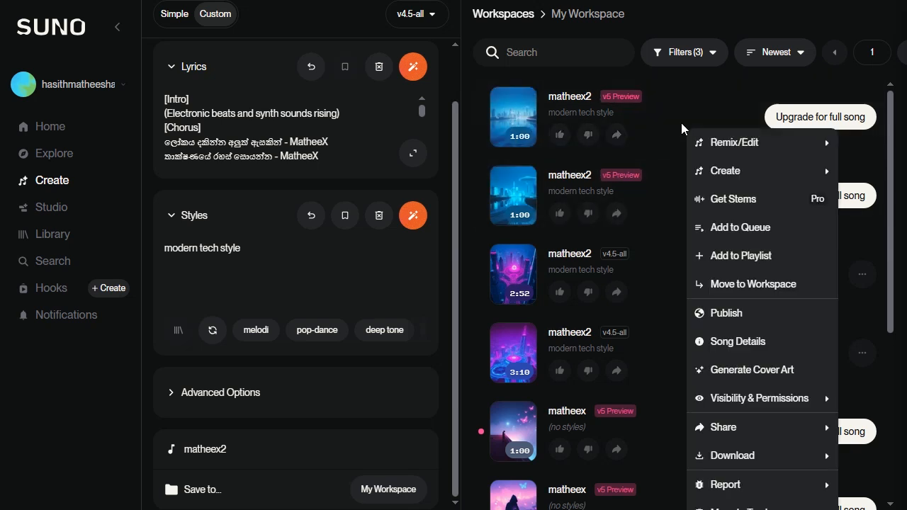
{"action": "mouse_move", "coordinate": [720, 458]}
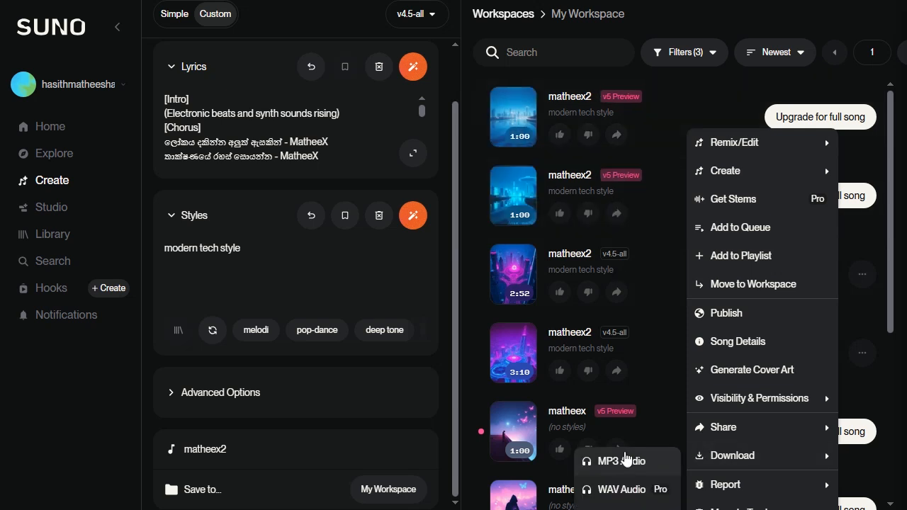
{"action": "left_click", "coordinate": [624, 458]}
{"action": "left_click", "coordinate": [485, 423]}
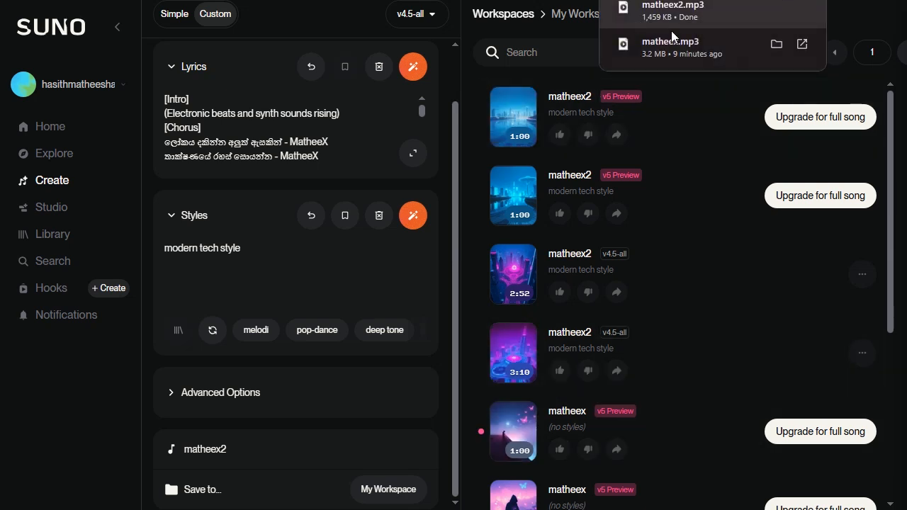
Step: Download the second v5 Preview version of matheex2 as MP3 audio without upgrading, and dismiss the recent download history
{"action": "right_click", "coordinate": [691, 196]}
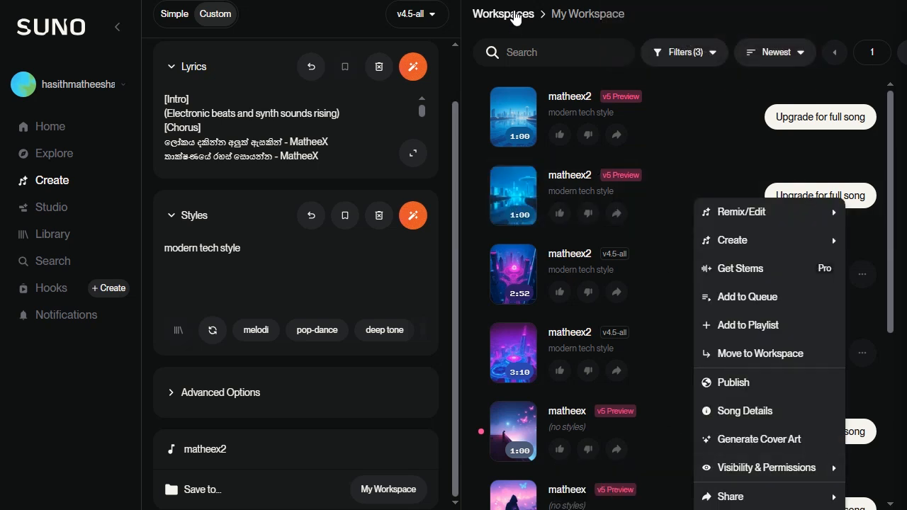
{"action": "scroll", "coordinate": [602, 283], "scroll_direction": "down", "scroll_amount": 1}
{"action": "mouse_move", "coordinate": [753, 473]}
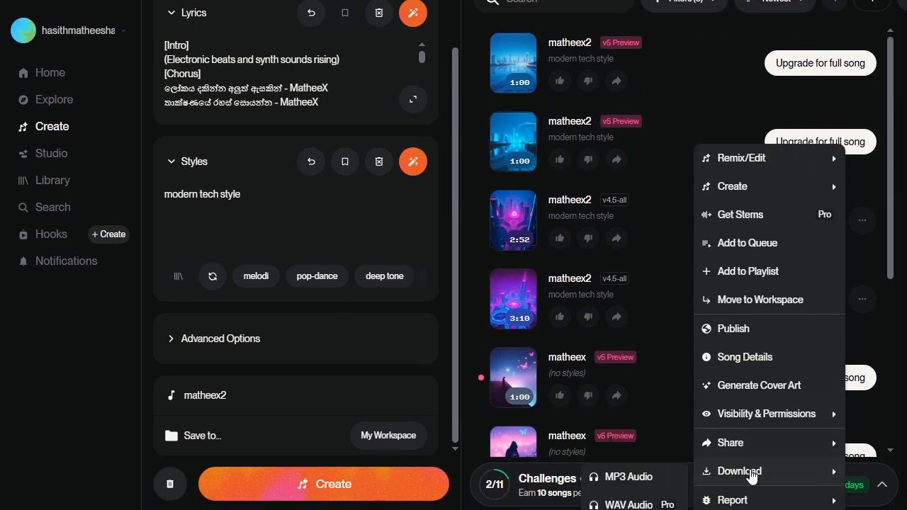
{"action": "left_click", "coordinate": [652, 478]}
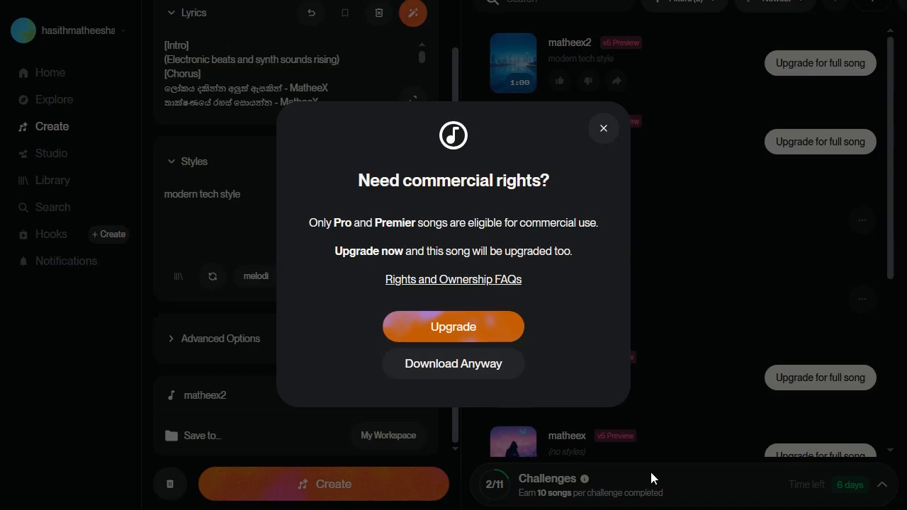
{"action": "left_click", "coordinate": [474, 373]}
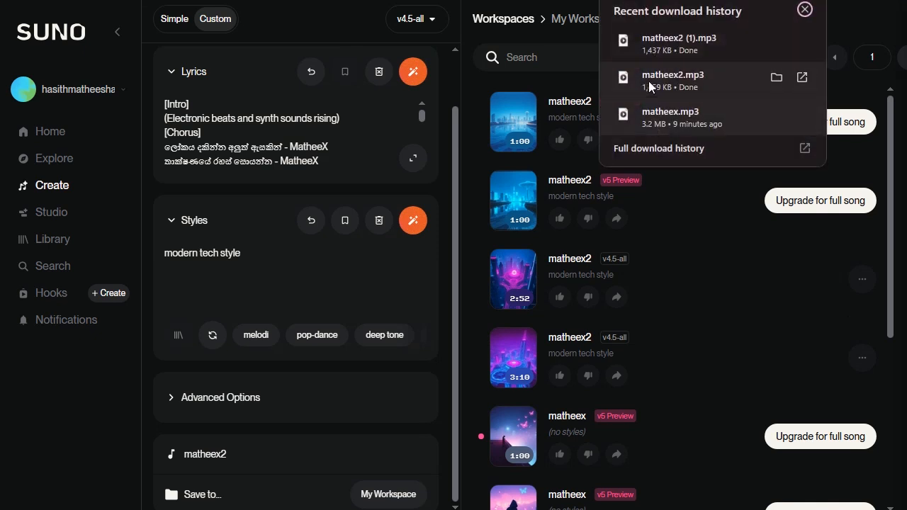
{"action": "left_click", "coordinate": [804, 9]}
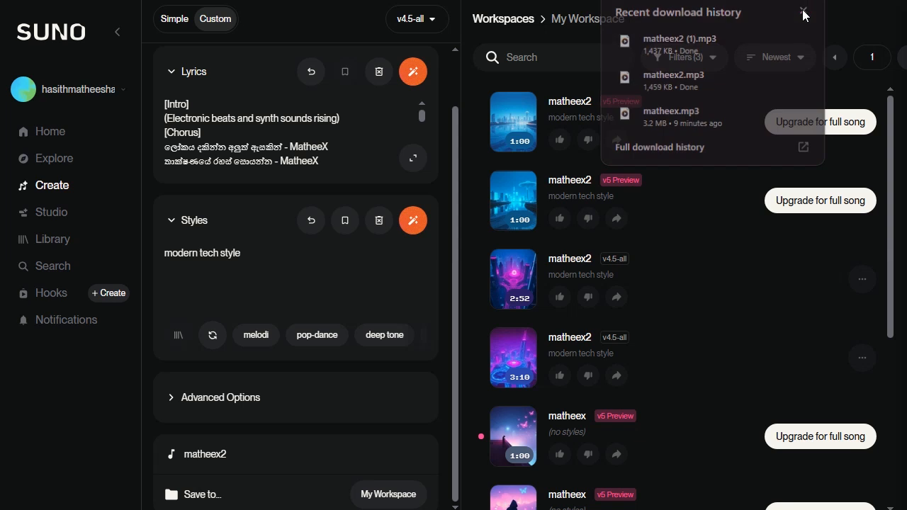
{"action": "left_click", "coordinate": [865, 283]}
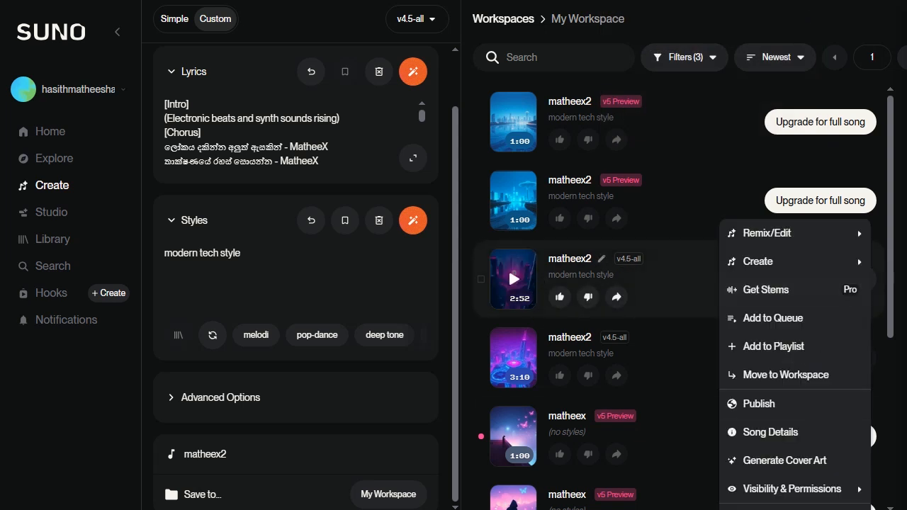
{"action": "left_click", "coordinate": [709, 478]}
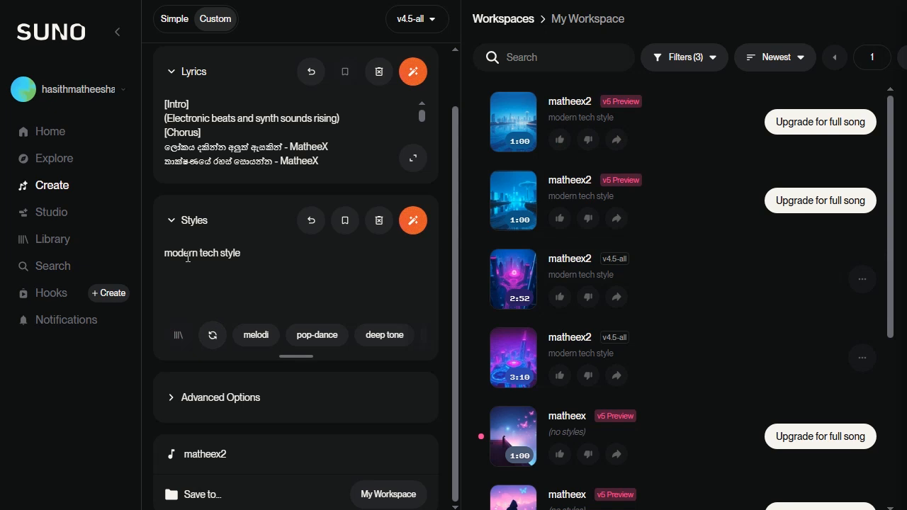